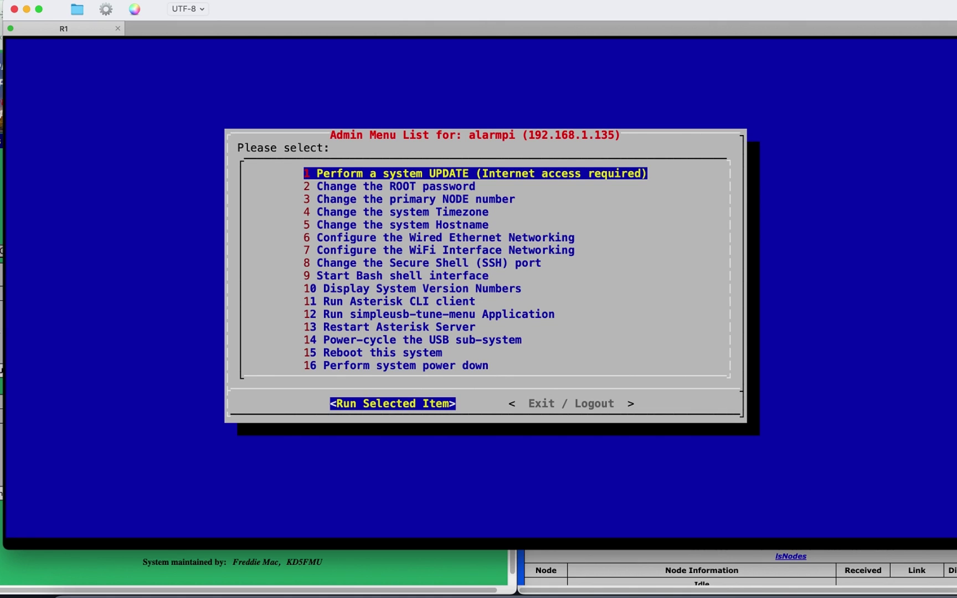
Step: Start a Bash shell from admin menu option 9 and change into /usr/local/bin/SkywarnPlus
key(9)
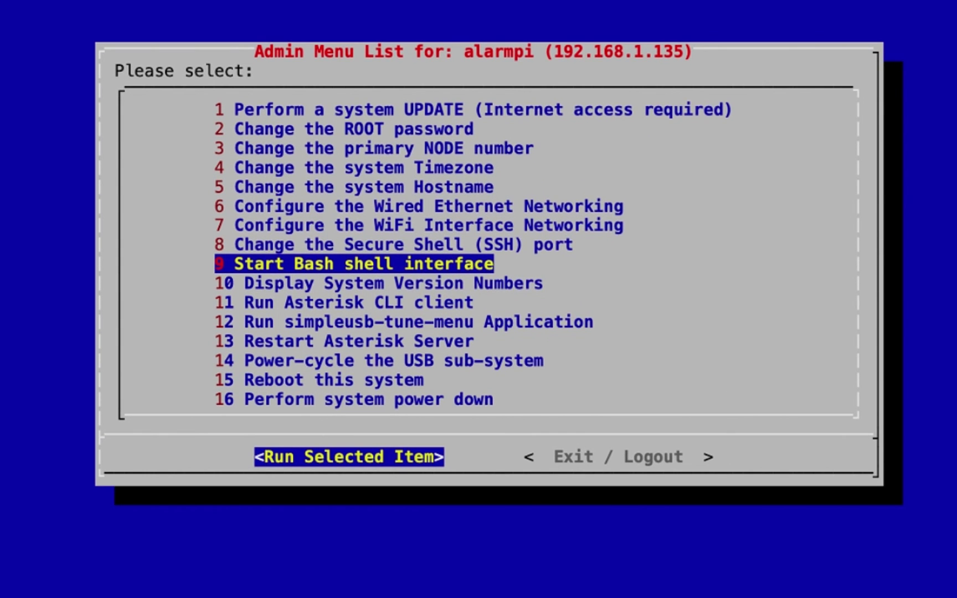
key(Return)
text(cd /)
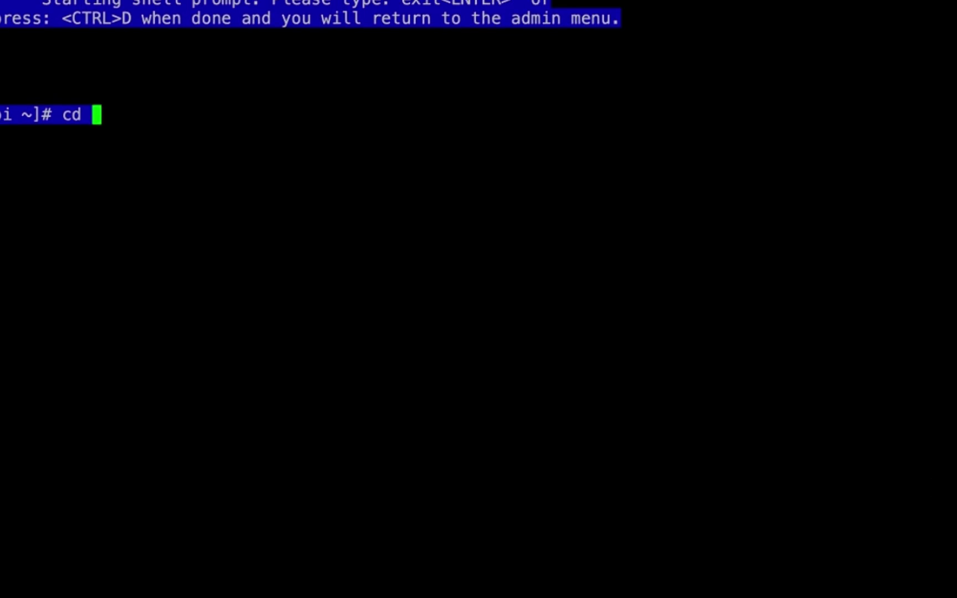
text(usr/local/bin)
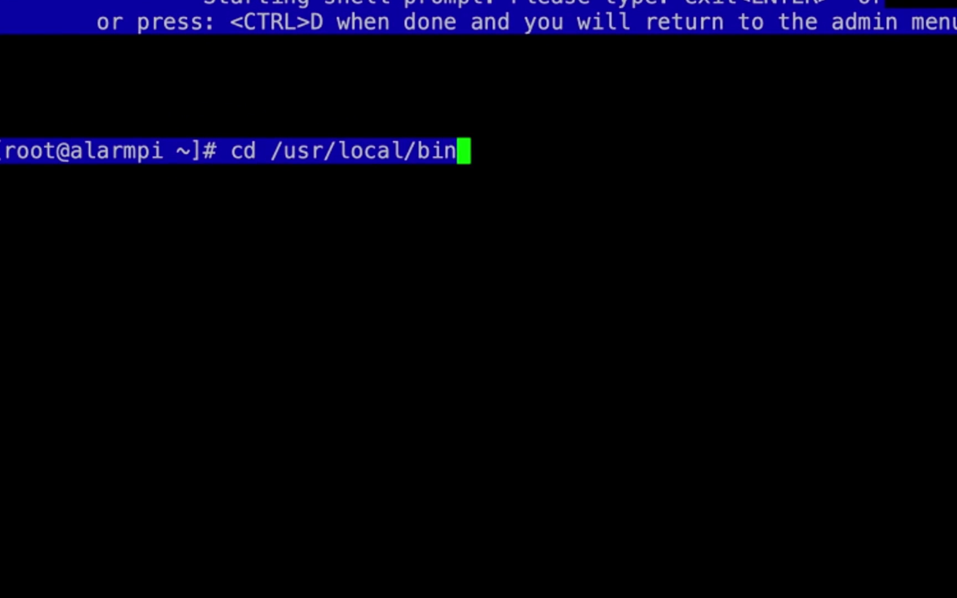
text(/SkywarnPlus)
key(Return)
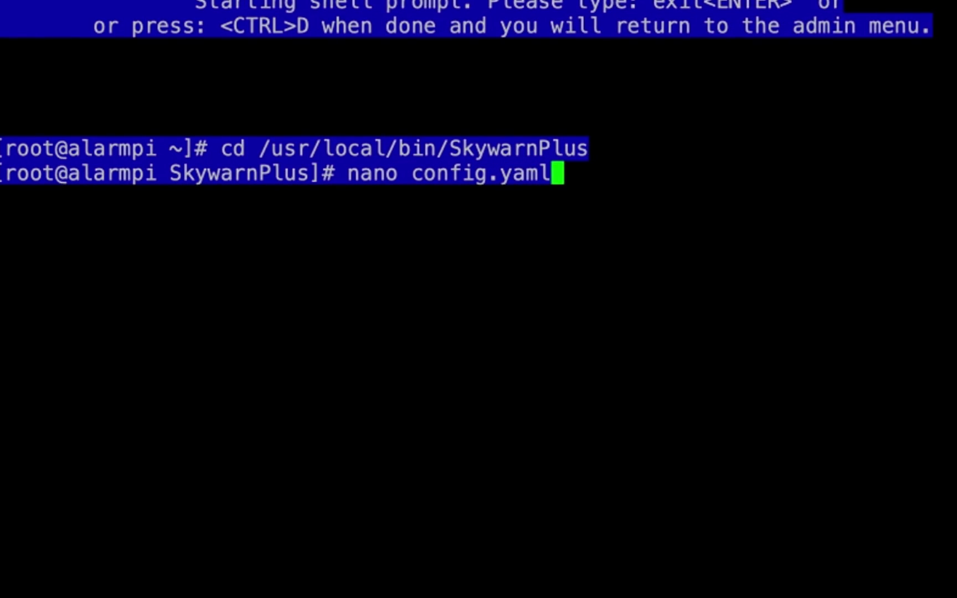
Step: Open config.yaml in nano and scroll to the INJECTALERTS section listing Volcano Warning
text(nano config.yaml)
key(Return)
key(Down)
key(Down)
key(Down)
key(Down)
key(Down)
key(Down)
key(Down)
key(Down)
key(Down)
key(Down)
key(Down)
key(Down)
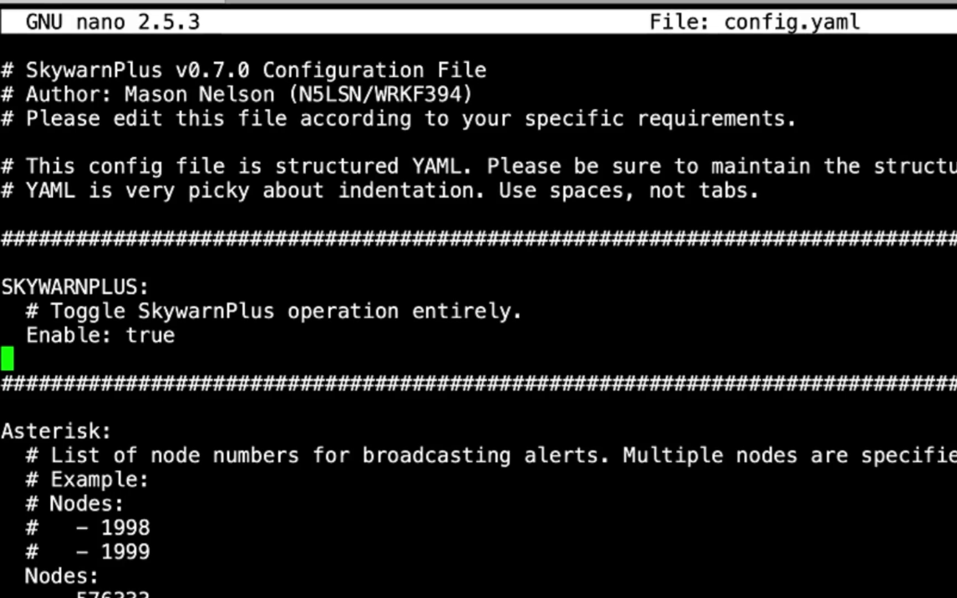
key(Up)
key(Down)
key(Down)
key(Down)
key(Down)
key(Down)
key(Down)
key(Down)
key(Down)
key(Down)
key(Down)
key(Down)
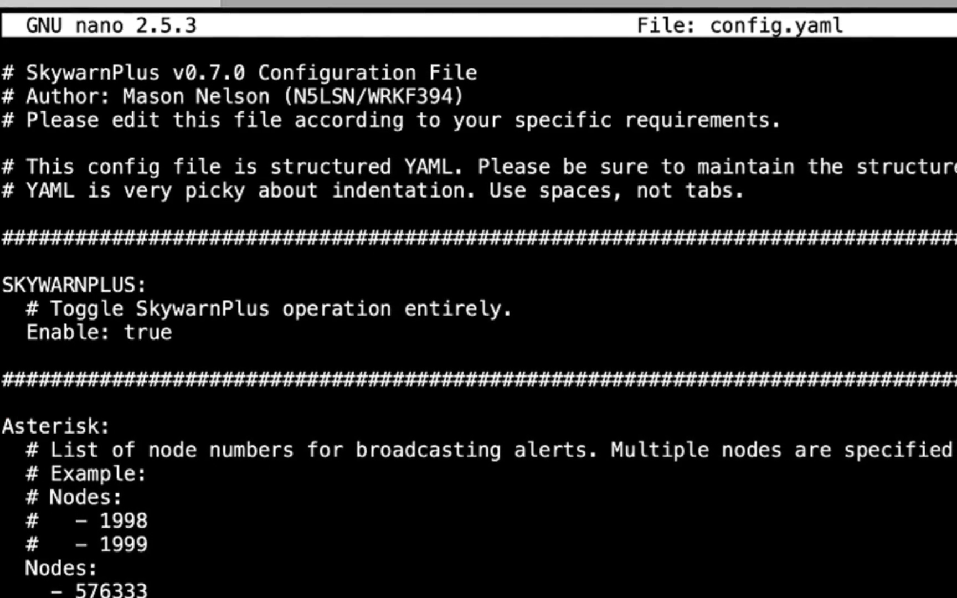
key(Down)
key(Down)
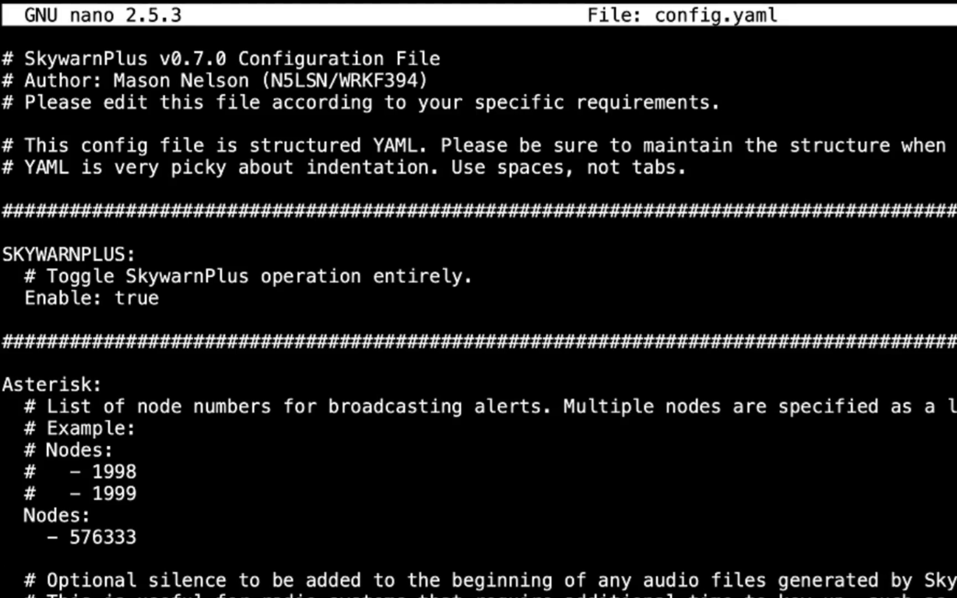
key(Down)
key(Down)
key(Down)
key(Down)
key(Down)
key(Down)
key(Down)
key(Down)
key(Down)
key(Down)
key(Down)
key(Down)
key(Down)
key(Down)
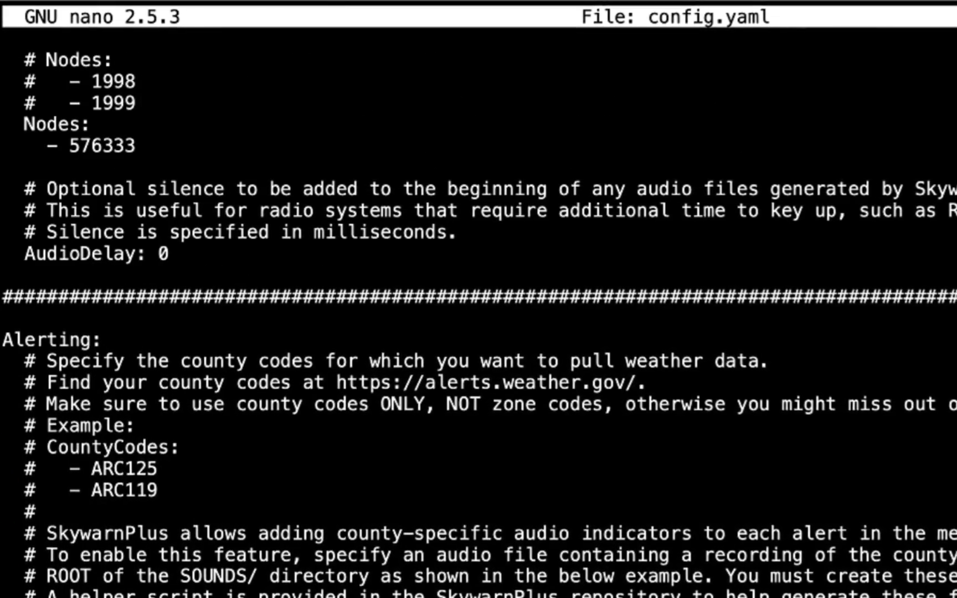
key(Down)
key(Down)
key(Down)
key(Down)
key(Down)
key(Down)
key(Down)
key(Down)
key(Down)
key(Down)
key(Down)
key(Down)
key(Down)
key(Down)
key(Down)
key(Down)
key(Down)
key(Down)
key(Down)
key(Down)
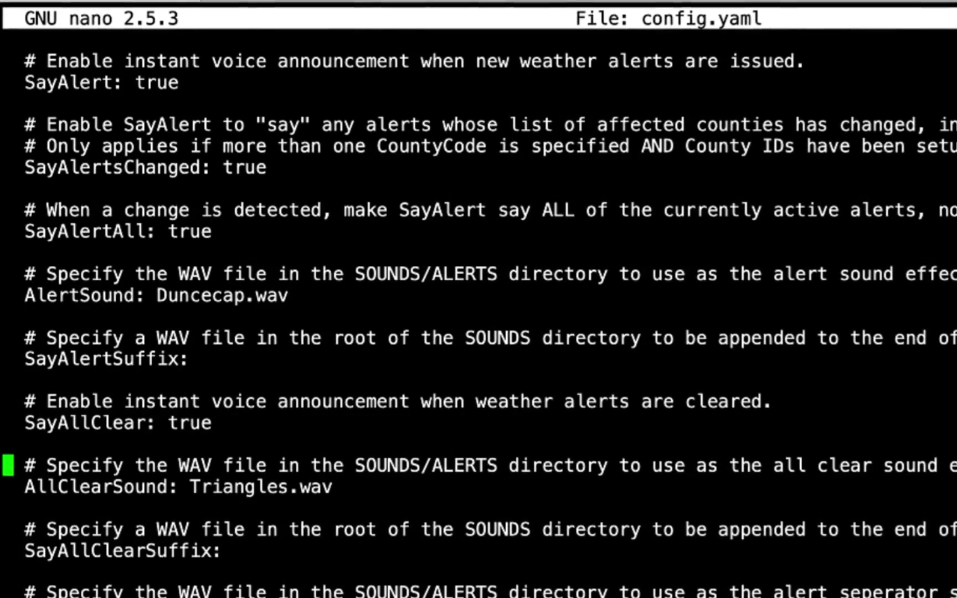
key(Page_Down)
key(Page_Down)
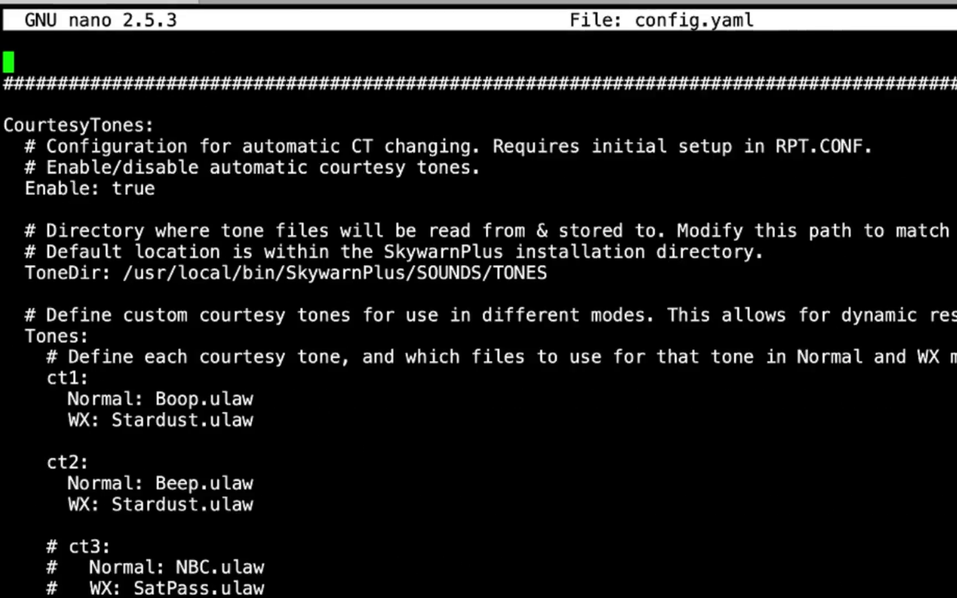
key(Page_Down)
key(Page_Down)
key(Page_Down)
key(Page_Down)
key(Page_Down)
key(Page_Down)
key(Page_Down)
key(Up)
key(Up)
key(Up)
key(Up)
key(Down)
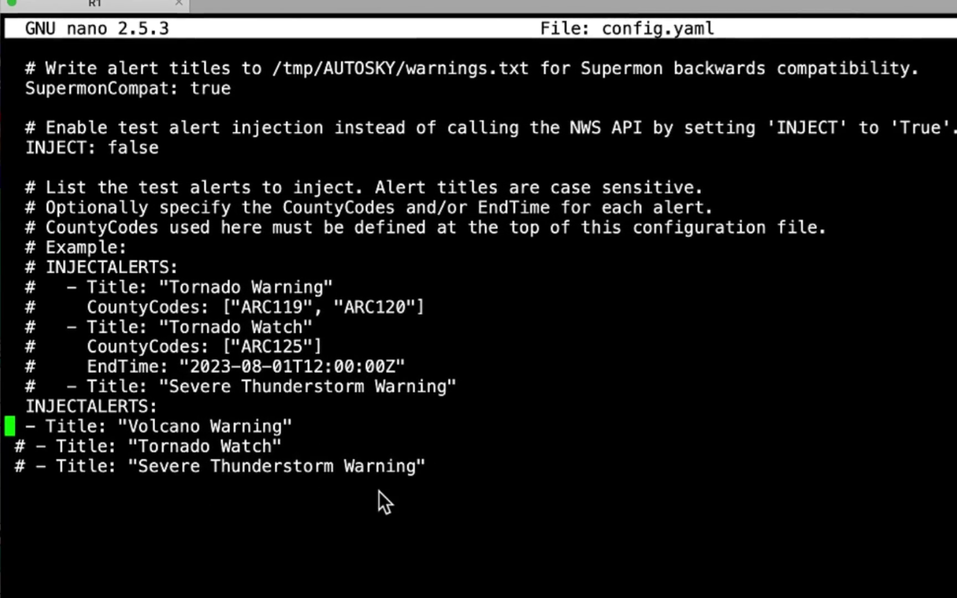
Step: Change INJECT from false to true, then save config.yaml and exit nano
key(Up)
key(Up)
key(Up)
key(Up)
key(Up)
key(Up)
key(Up)
key(Up)
key(Up)
key(Up)
key(Up)
key(Up)
key(Up)
key(Up)
key(Right)
key(Right)
key(Right)
key(Right)
key(Right)
key(Right)
key(Right)
key(Right)
key(Right)
key(Right)
key(Right)
key(Right)
key(Right)
key(BackSpace)
key(BackSpace)
key(BackSpace)
key(BackSpace)
key(BackSpace)
text(true)
key(ctrl+x)
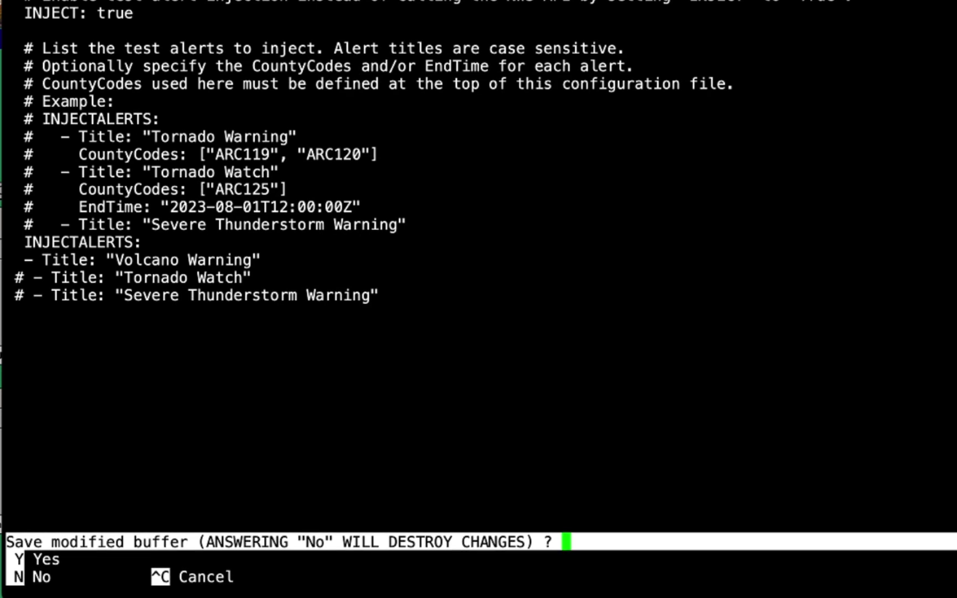
key(y)
key(Return)
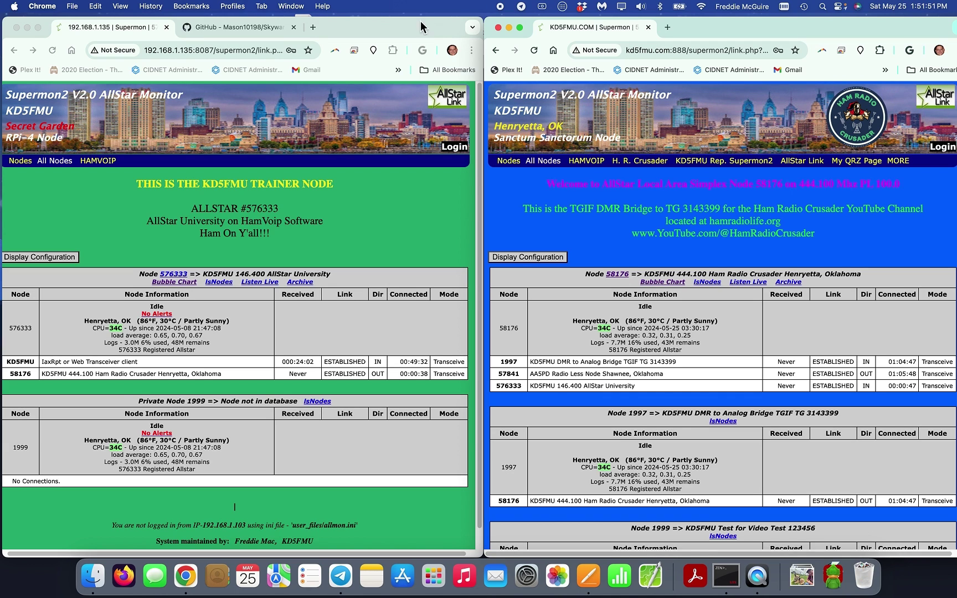
Step: Circle node 576333's Idle and No Alerts status on the Supermon2 page
drag(166, 285, 161, 354)
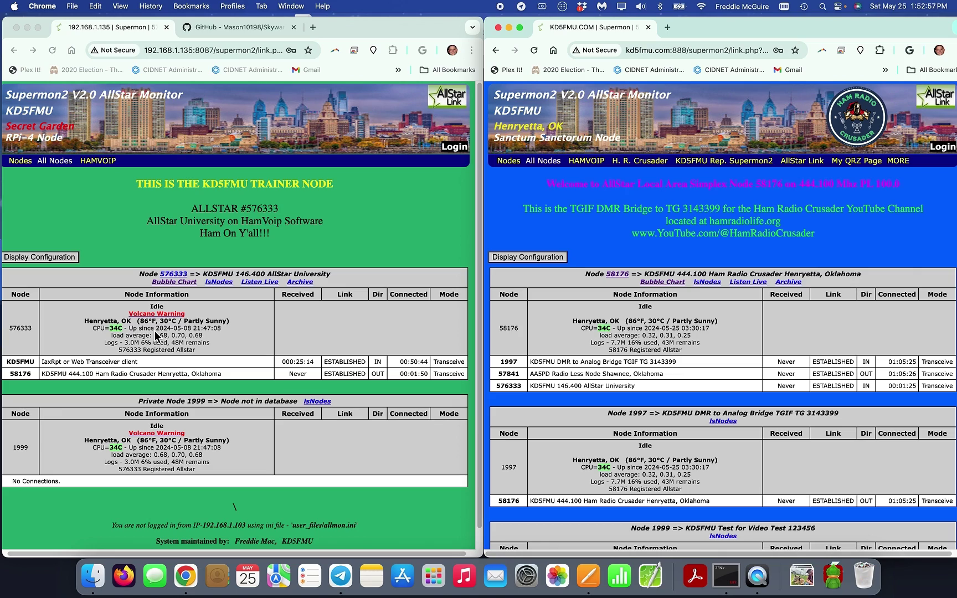
Step: Back in the terminal, change INJECT from true to false, then save and exit nano
click(726, 575)
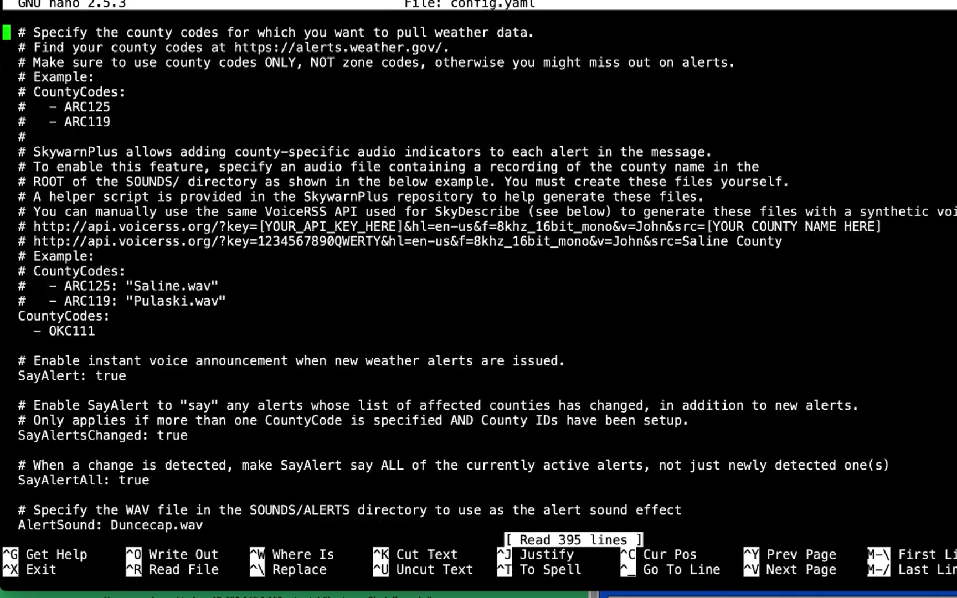
key(alt+/)
key(Up)
key(Up)
key(Up)
key(Up)
key(Up)
key(Up)
key(Up)
key(Up)
key(Up)
key(Up)
key(Up)
key(Up)
key(Up)
key(Up)
key(Up)
key(Up)
key(Right)
key(Right)
key(Right)
key(Right)
key(Right)
key(Right)
key(Right)
key(Right)
key(Right)
key(Right)
key(Right)
key(Right)
key(Right)
key(BackSpace)
key(BackSpace)
key(BackSpace)
key(BackSpace)
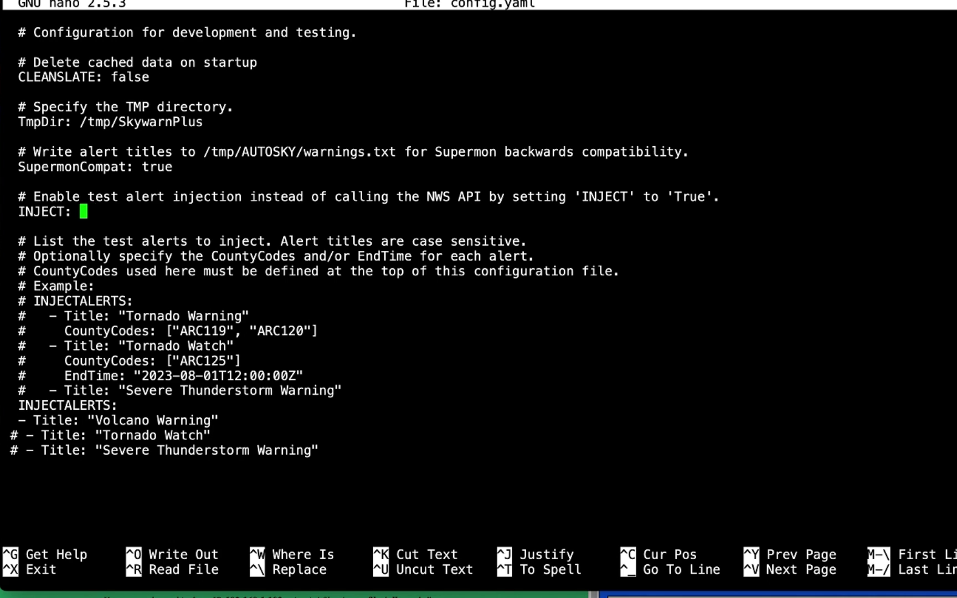
text(false)
key(ctrl+x)
key(y)
key(Return)
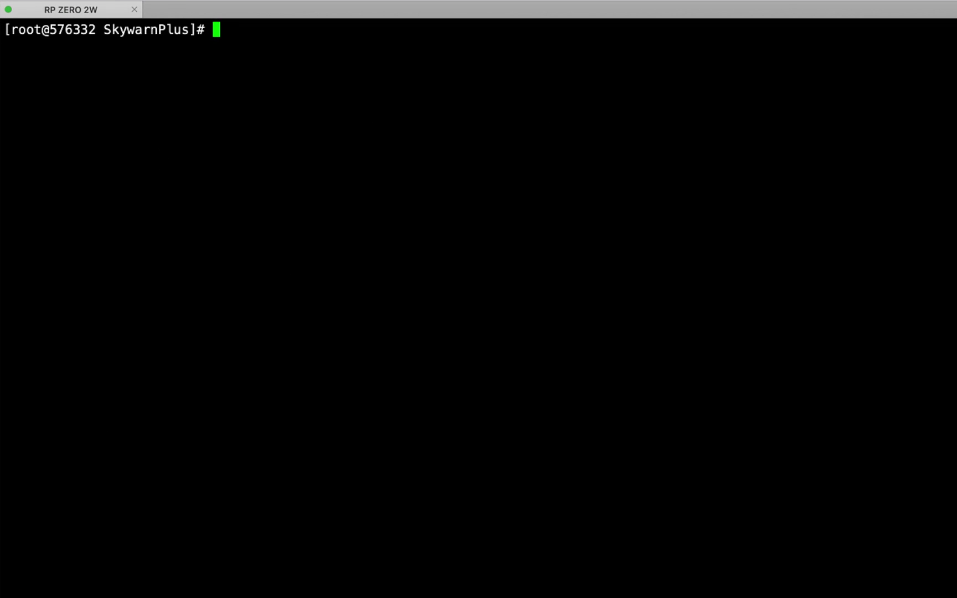
Step: Change into /usr/local/bin/SkywarnPlus on node 576332 and open config.yaml in nano
text(cd /usr/local/bin/SkywarnPlus)
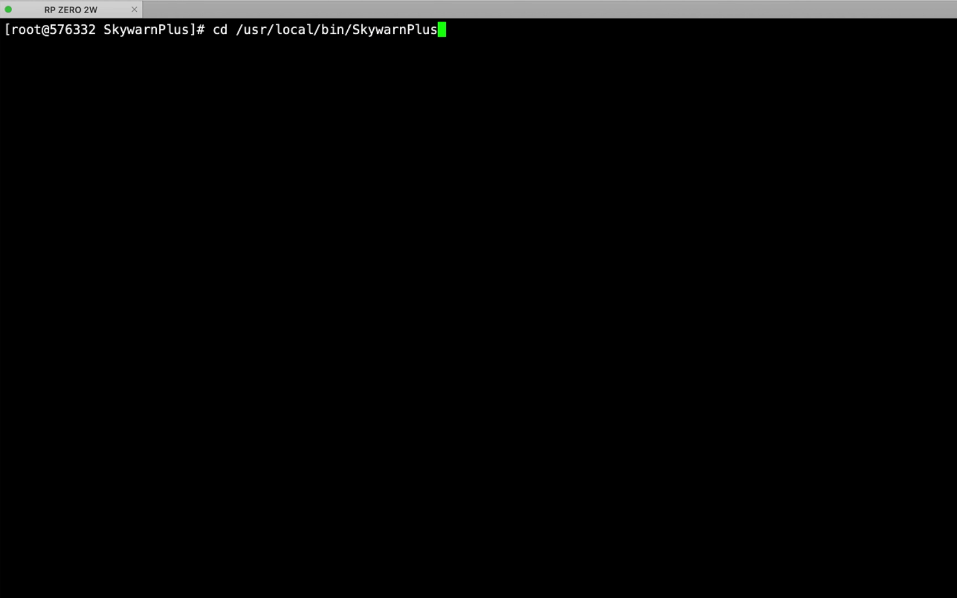
key(Return)
text(nano con)
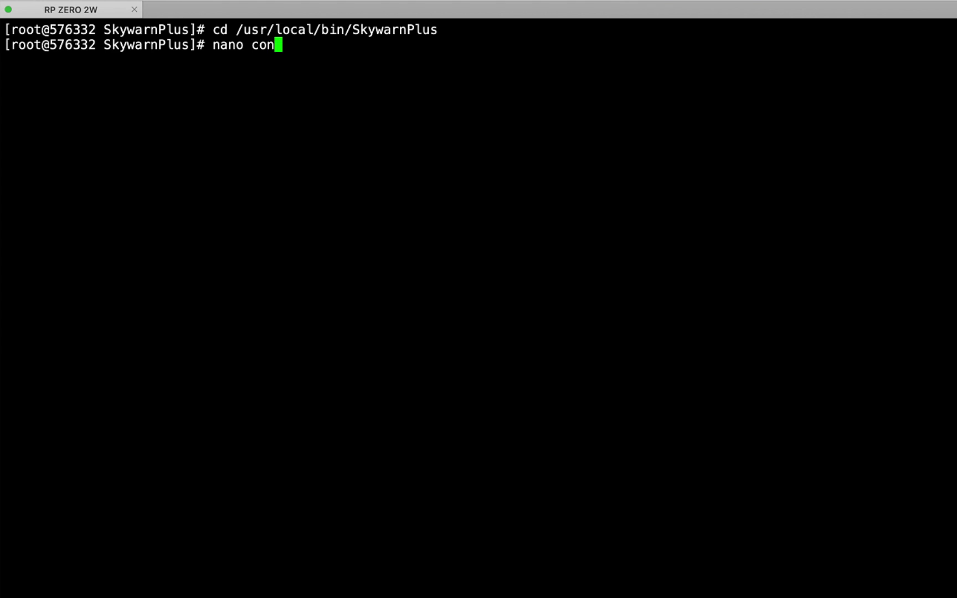
text(fig.yaml)
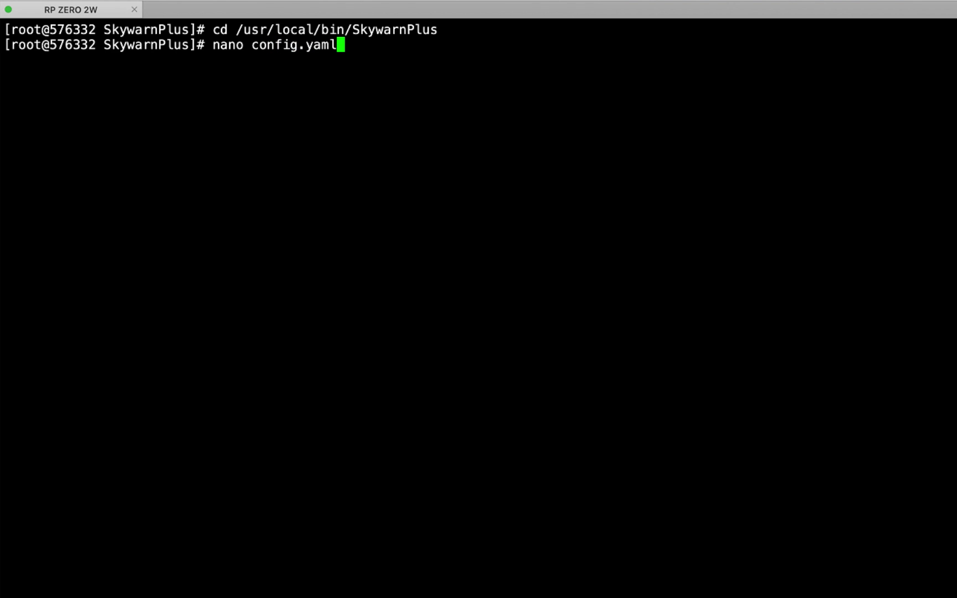
key(Return)
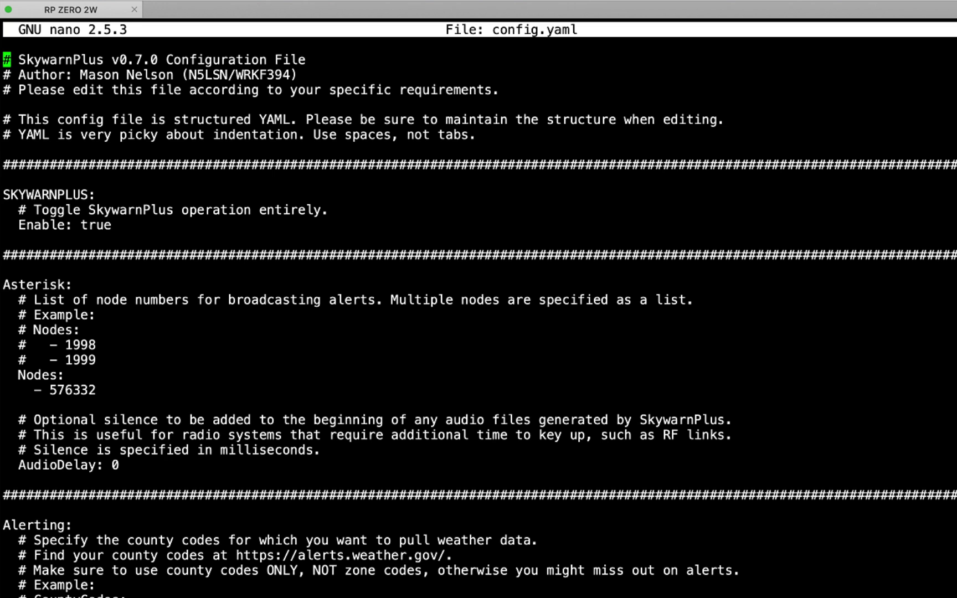
Step: Scroll down config.yaml past the Nodes, county code and alert sound settings
key(Down)
key(Down)
key(Down)
key(Down)
key(Down)
key(Down)
key(Down)
key(Down)
key(Down)
key(Down)
key(Down)
key(Down)
key(Up)
key(Right)
key(Down)
key(Down)
key(Down)
key(Down)
key(Down)
key(Down)
key(Down)
key(Down)
key(Down)
key(Down)
key(Down)
key(Right)
key(Right)
key(Right)
key(Right)
key(Right)
key(Right)
key(Right)
key(Right)
key(Right)
key(Right)
key(Right)
key(Down)
key(Down)
key(Down)
key(Down)
key(Down)
key(Down)
key(Down)
key(Down)
key(Down)
key(Down)
key(Down)
key(Down)
key(Down)
key(Down)
key(Down)
key(Down)
key(Down)
key(Down)
key(Down)
key(Down)
key(Down)
key(Down)
key(Down)
key(Down)
key(Down)
key(Down)
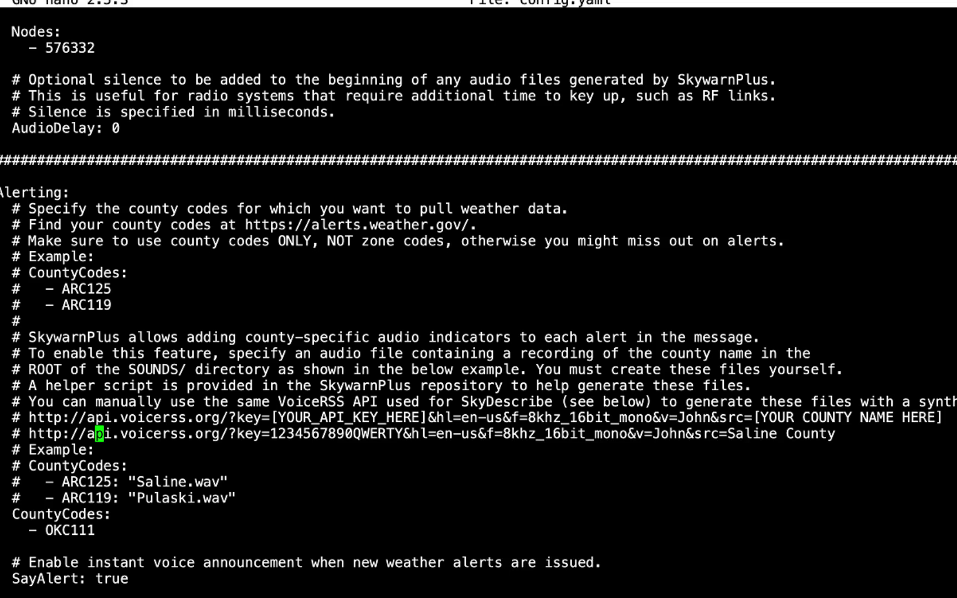
key(Down)
key(Down)
key(Down)
key(Down)
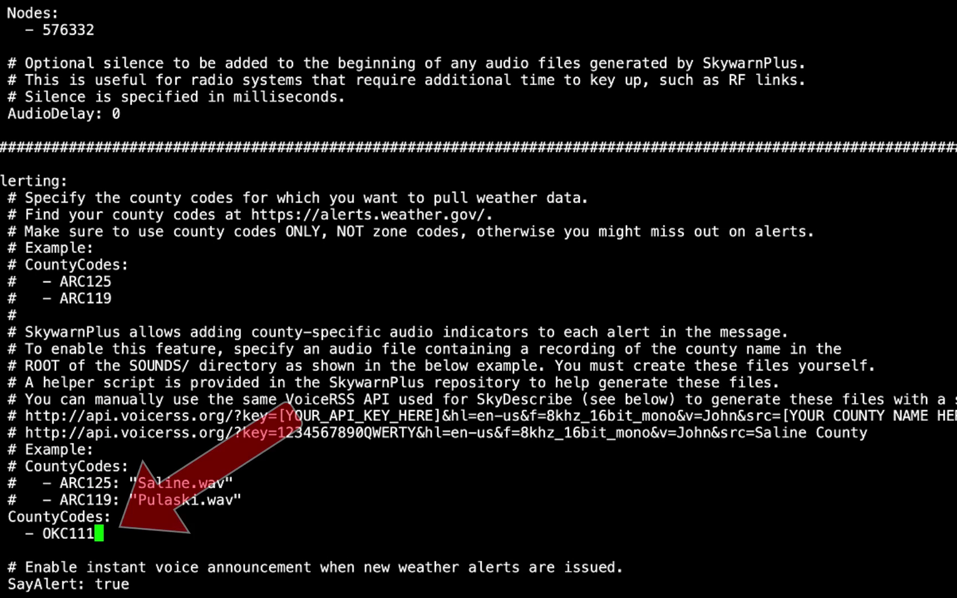
key(Down)
key(Down)
key(Down)
key(Down)
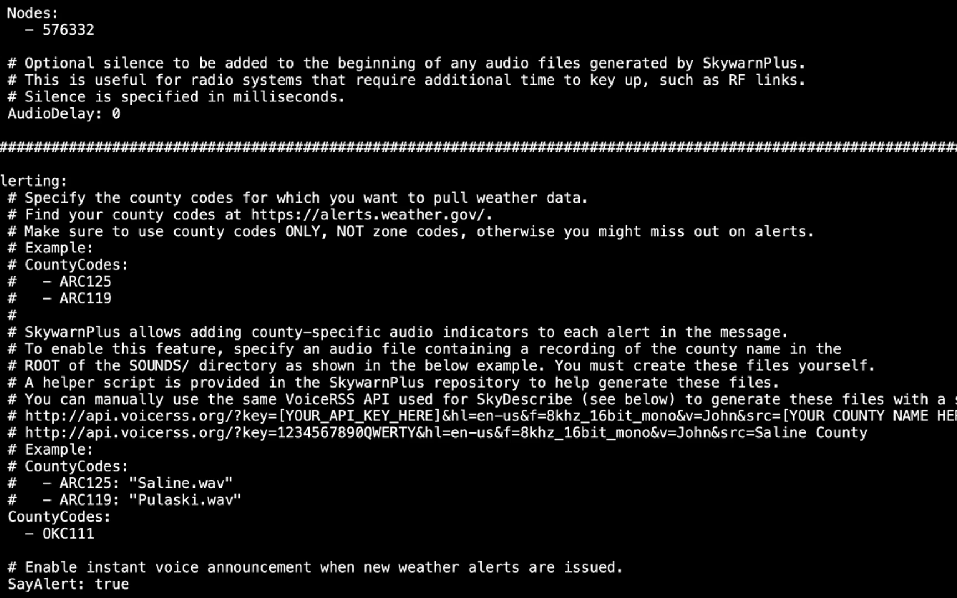
key(Down)
key(Down)
key(Down)
key(Down)
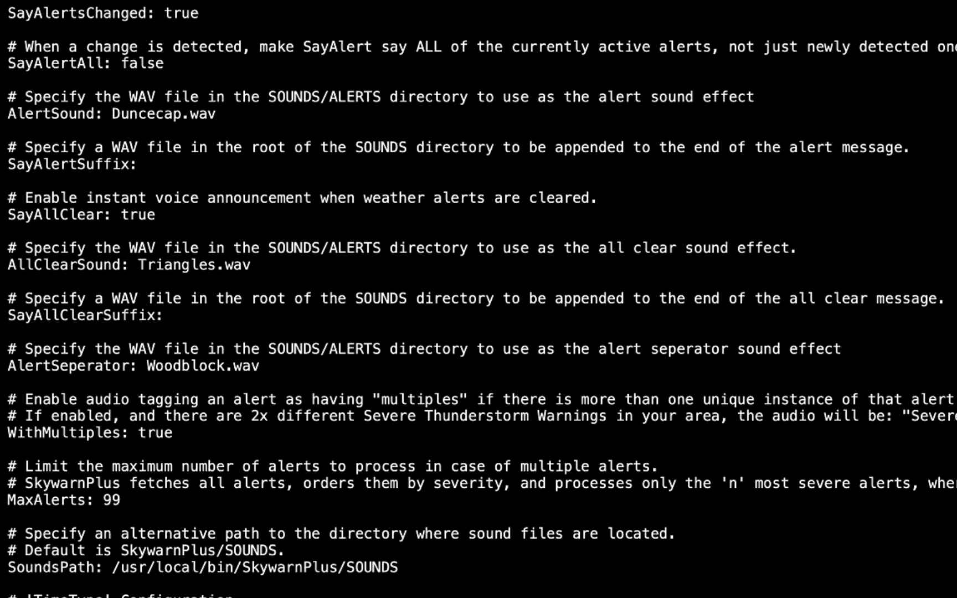
key(Page_Down)
key(Page_Down)
key(Page_Down)
key(Page_Down)
key(Page_Down)
key(Page_Down)
key(Page_Down)
key(Down)
key(Down)
key(Down)
key(Down)
key(Down)
key(Down)
key(Down)
key(Down)
key(Down)
key(Down)
key(Down)
key(Down)
key(Down)
key(Down)
key(Down)
key(Down)
key(Down)
key(Down)
key(Down)
key(Down)
key(Down)
key(Down)
key(Down)
key(Down)
key(Down)
key(Down)
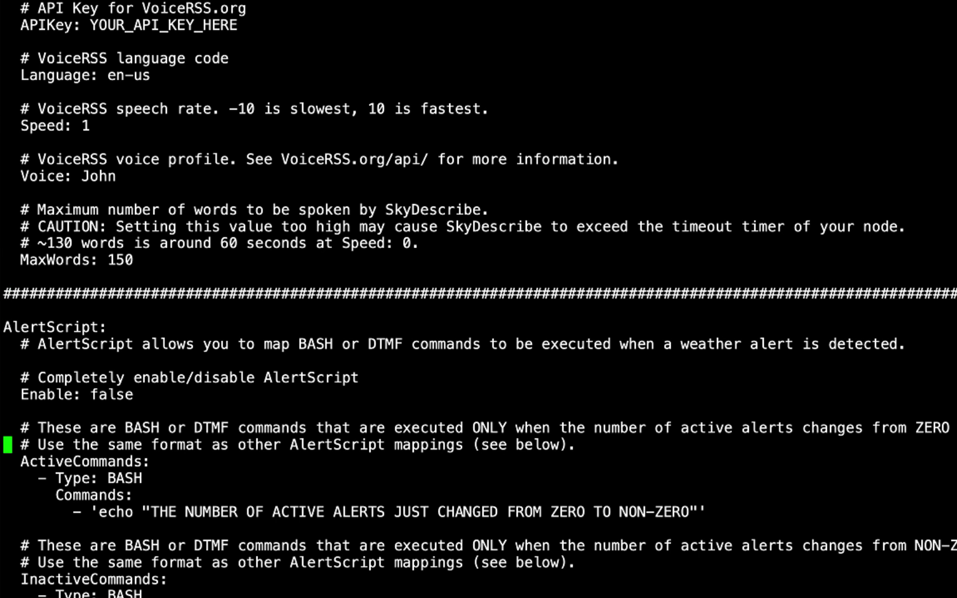
Step: Change the AlertScript Enable value from false to true
key(Up)
key(Up)
key(Up)
key(Right)
key(Right)
key(Right)
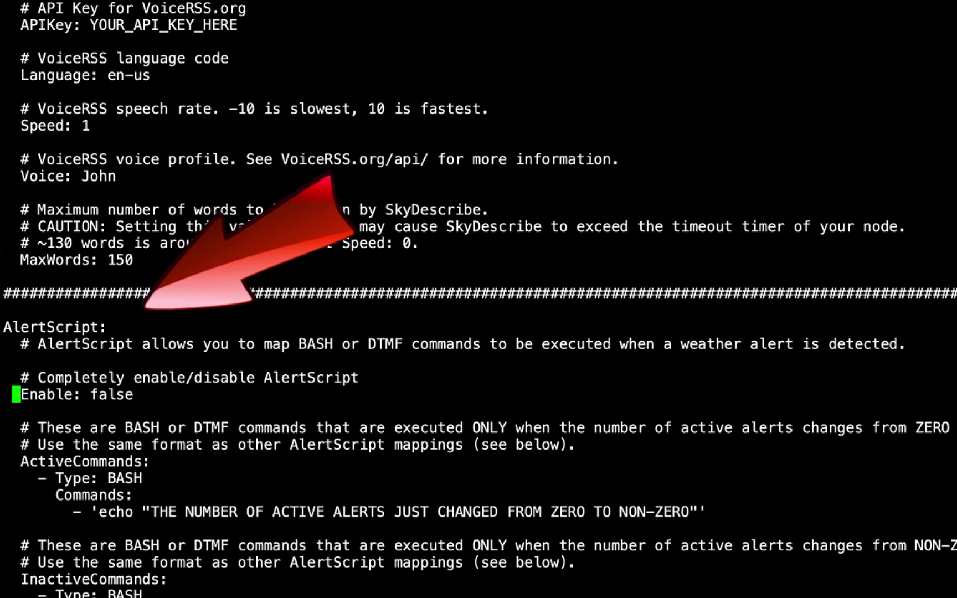
key(Right)
key(Right)
key(Right)
key(Right)
key(Right)
key(Right)
key(Right)
key(Right)
key(Right)
key(Right)
key(Right)
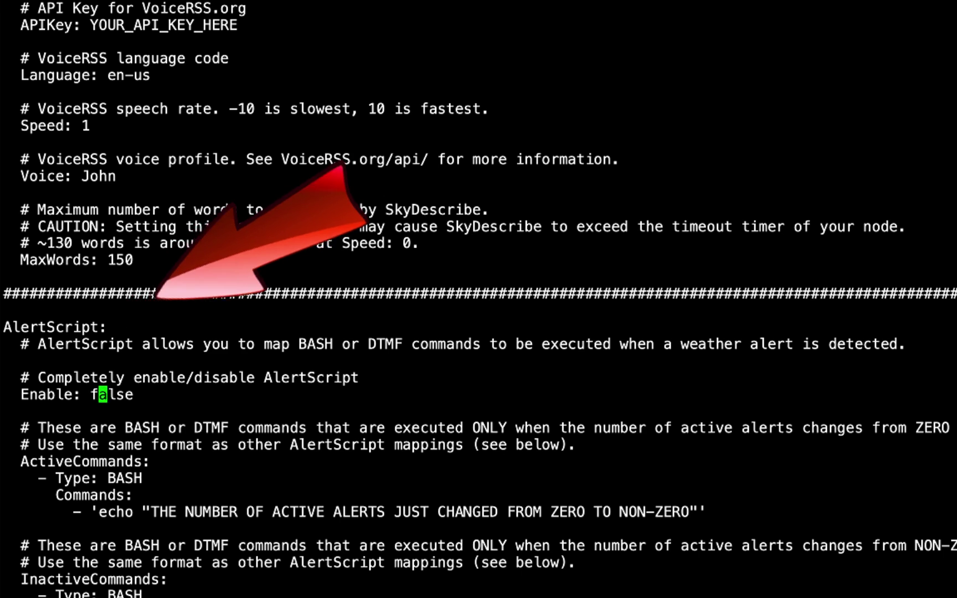
key(Right)
key(BackSpace)
key(BackSpace)
key(BackSpace)
key(BackSpace)
key(BackSpace)
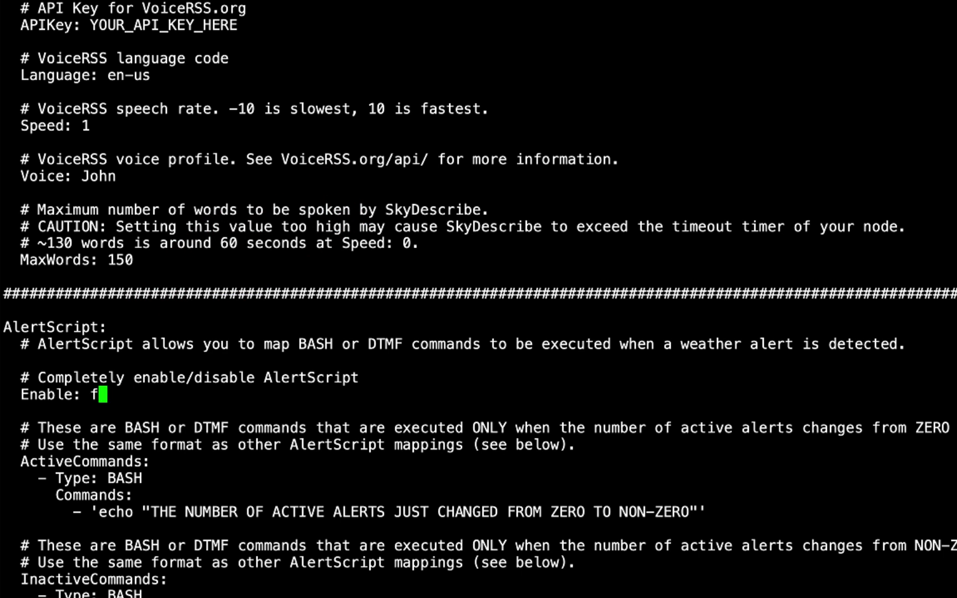
text(true)
key(Down)
key(Down)
key(Down)
key(Down)
key(Down)
key(Down)
key(Down)
key(Down)
key(Down)
key(Down)
key(Down)
key(Down)
key(Down)
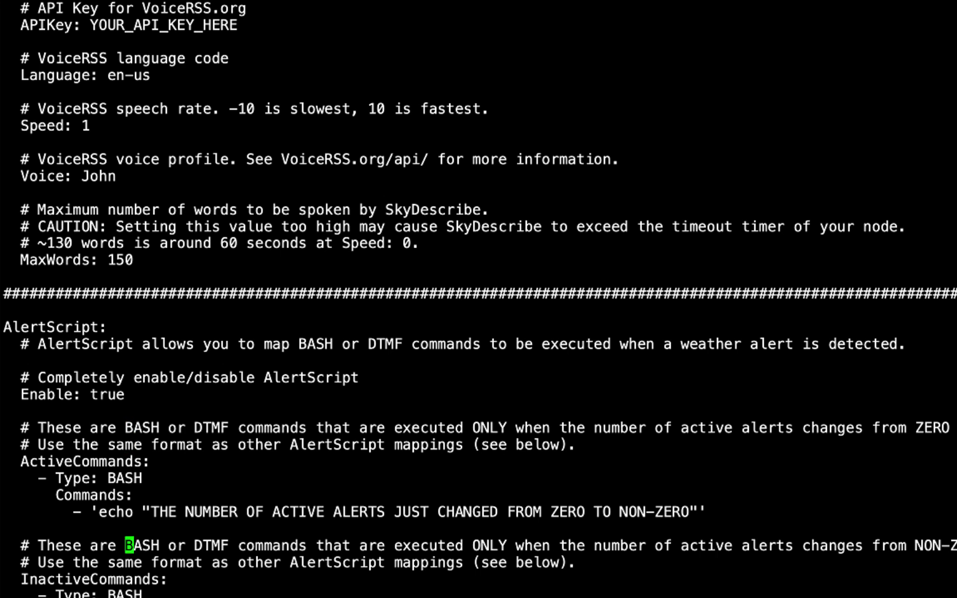
key(Down)
key(Down)
key(Down)
key(Down)
key(Down)
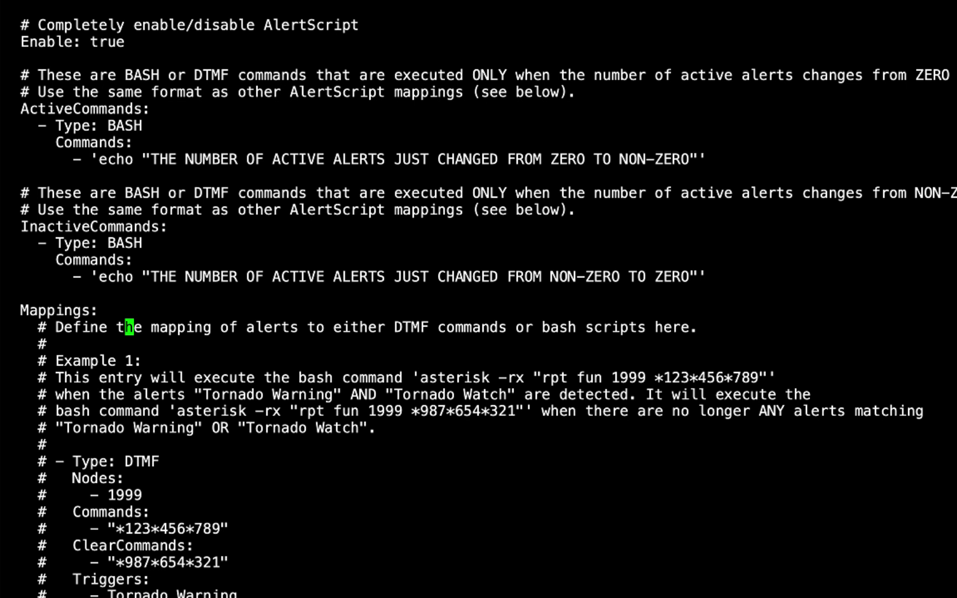
key(Up)
key(Up)
key(Up)
key(Up)
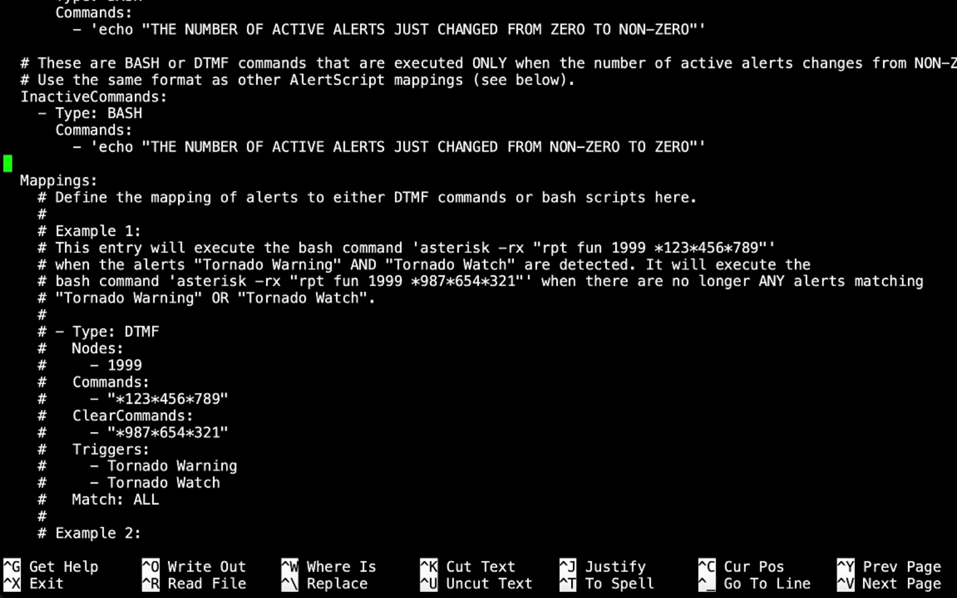
key(Up)
key(Up)
key(Up)
key(Up)
key(Up)
key(Down)
key(Down)
key(Down)
key(Down)
key(Down)
key(Down)
key(Down)
key(Down)
key(Down)
click(129, 197)
key(Down)
key(Down)
key(Down)
key(Down)
key(Down)
key(Down)
key(Down)
key(Down)
key(Down)
key(Down)
key(Down)
key(Down)
key(Down)
key(Down)
key(Down)
key(Down)
key(Down)
key(Down)
key(Down)
key(Down)
key(Up)
key(Up)
key(Up)
key(Up)
key(Down)
key(Down)
key(Down)
key(Down)
key(Down)
key(Down)
key(Down)
key(Down)
key(Down)
key(Down)
key(Down)
key(Down)
key(Down)
key(Down)
key(Down)
key(Down)
key(Down)
key(Down)
key(Down)
key(Down)
key(Down)
key(Down)
key(Down)
key(Down)
key(Down)
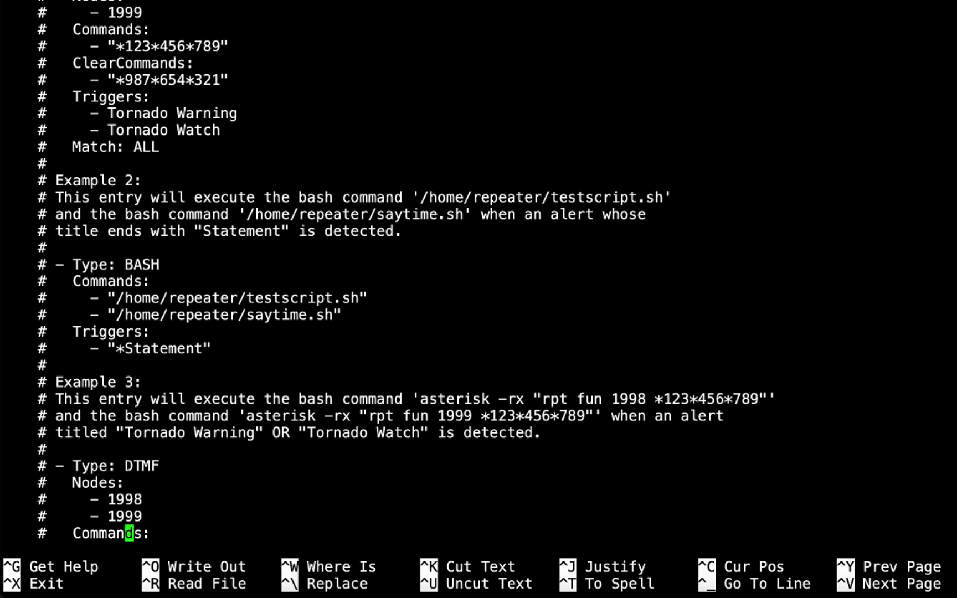
key(Down)
key(Down)
key(Down)
key(Down)
key(Down)
key(Down)
key(Down)
key(Down)
key(Down)
key(Down)
key(Down)
key(Down)
key(Down)
key(Down)
key(Down)
key(Down)
key(Down)
key(Down)
key(Up)
key(Up)
key(Up)
key(Up)
key(Up)
key(Up)
key(Up)
key(Up)
key(Up)
key(Up)
key(Up)
key(Up)
key(Up)
key(Up)
key(Up)
key(Up)
key(Up)
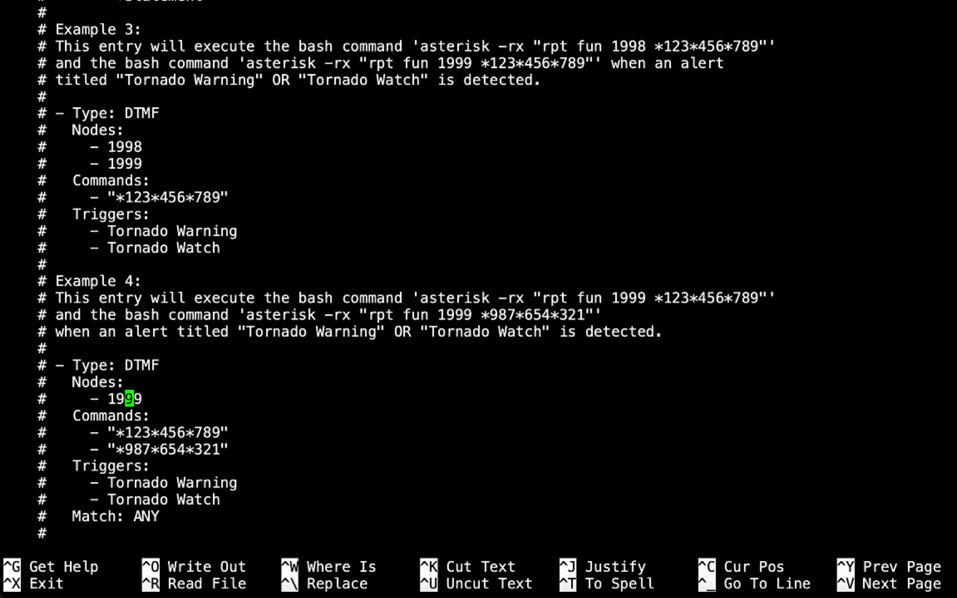
key(Down)
key(Down)
key(Down)
key(Down)
key(Down)
key(Down)
key(Down)
key(Down)
key(Down)
key(Down)
key(Down)
key(Down)
key(Down)
key(Down)
key(Down)
key(Down)
key(Down)
key(Down)
key(Down)
key(Down)
key(Down)
key(Down)
key(Down)
key(Down)
key(Down)
key(Down)
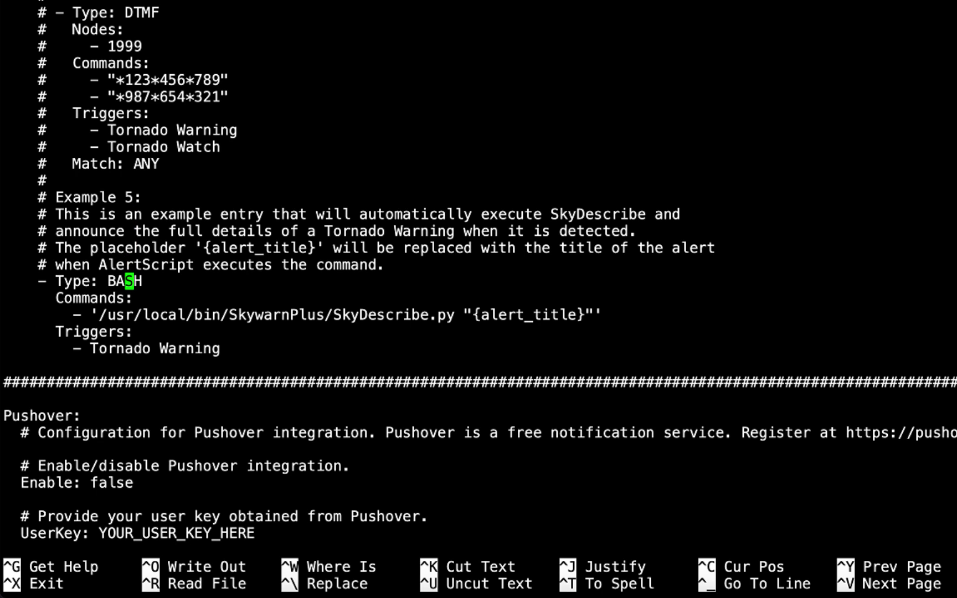
Step: Insert an empty line below the Example 5 mapping, above the Pushover divider
key(Left)
key(Left)
key(Left)
key(Left)
key(Left)
key(Left)
key(Left)
key(Left)
key(Down)
key(Down)
key(Down)
key(Down)
key(Down)
key(BackSpace)
key(BackSpace)
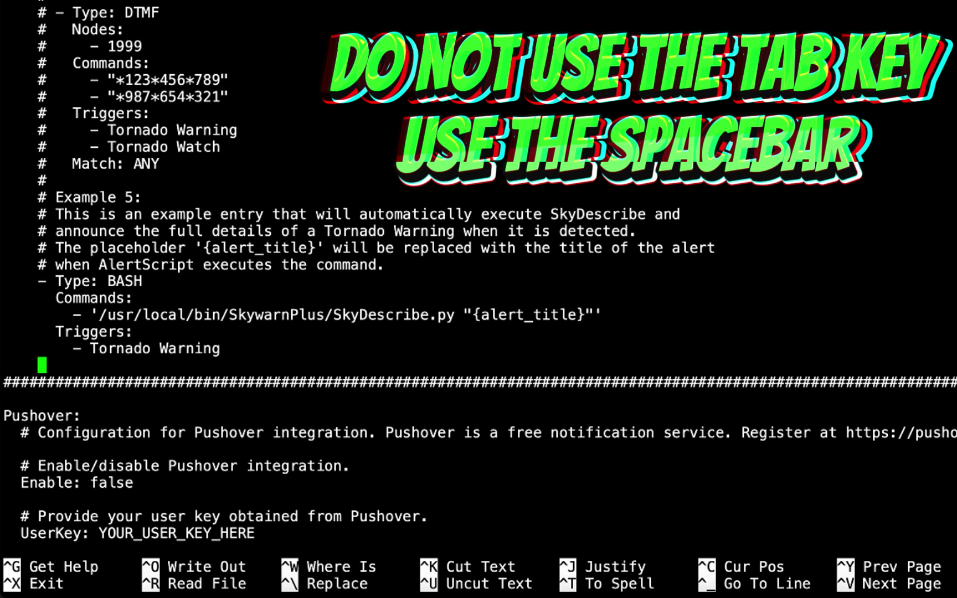
key(Return)
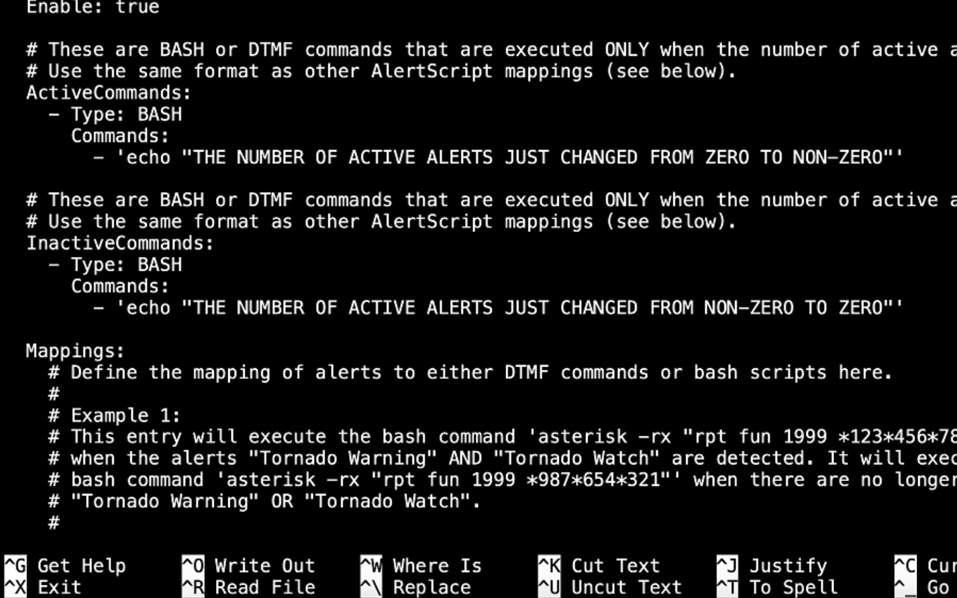
Step: Add a '- Type: DTMF' mapping after Example 5 with a 'Nodes:' list containing 576332
key(Page_Down)
key(Page_Down)
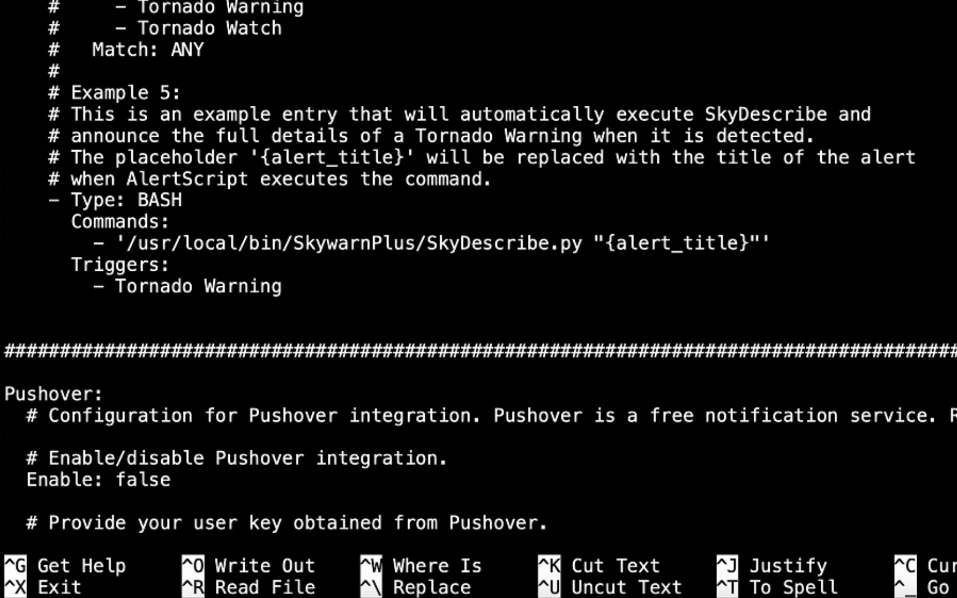
key(Down)
key(Down)
key(Down)
key(Down)
key(Down)
key(Down)
key(Down)
key(Down)
key(Down)
key(Down)
key(Down)
key(Down)
key(Down)
key(Down)
key(Down)
text(- Ty)
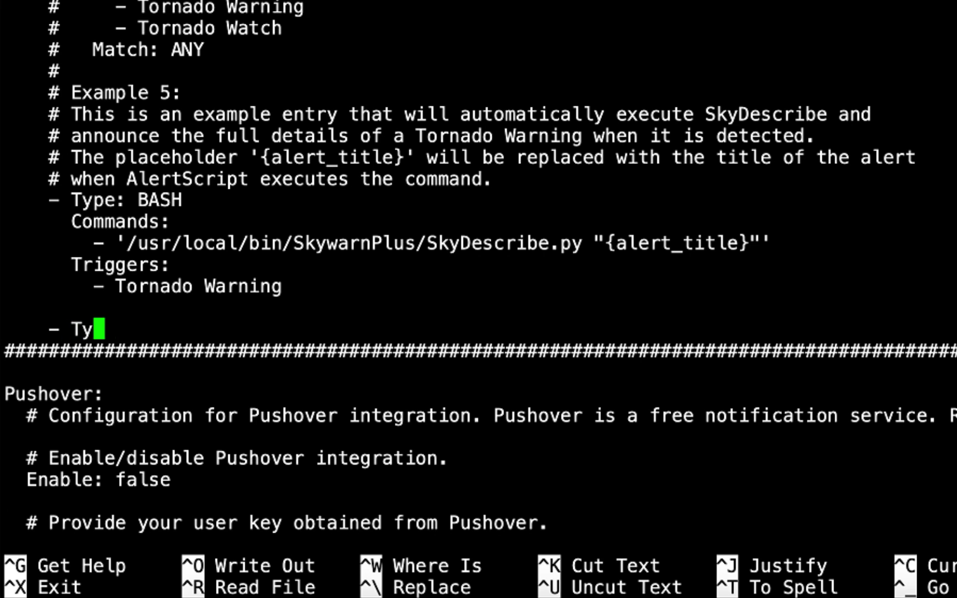
text(pe:)
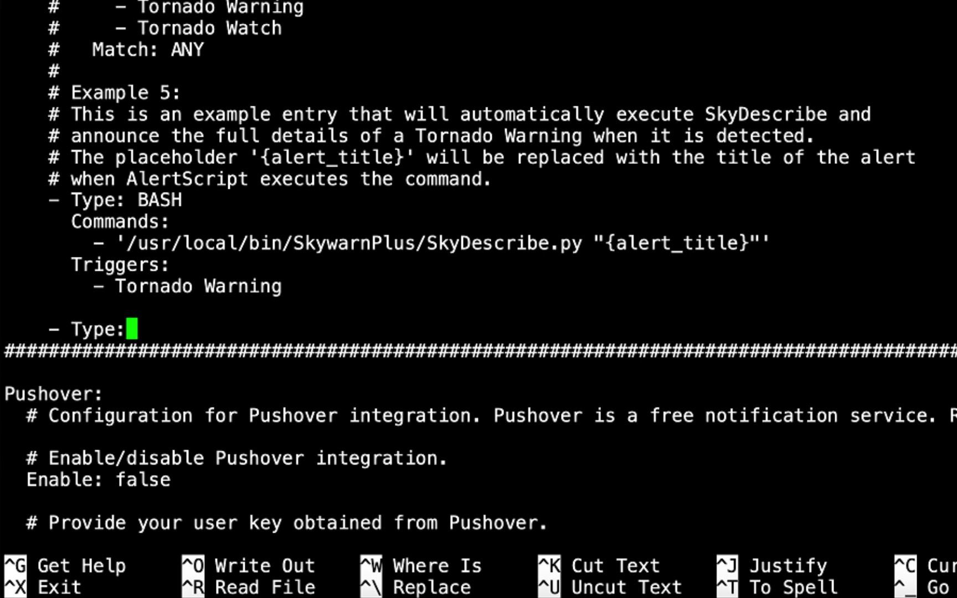
text( DTM)
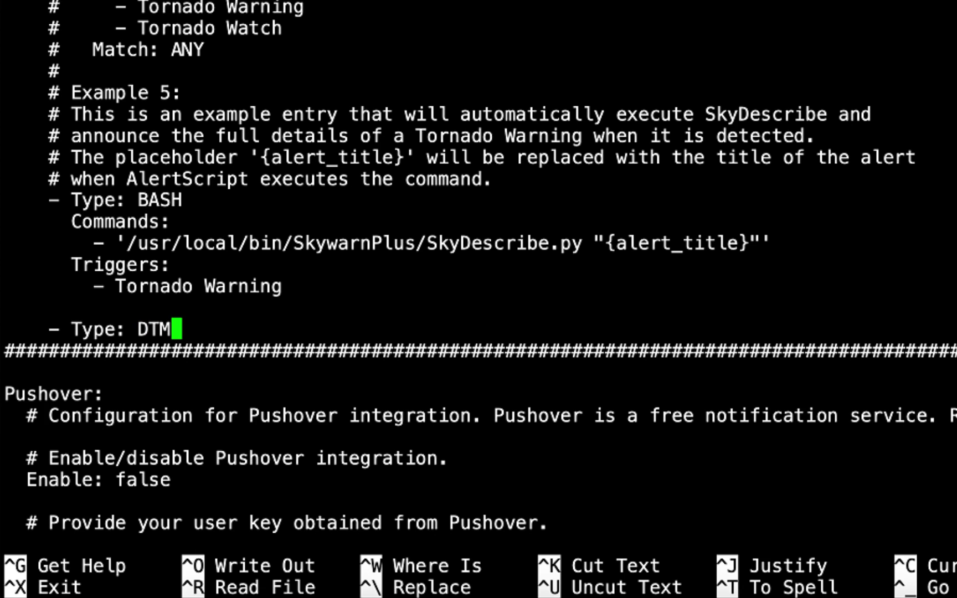
text(F)
key(Return)
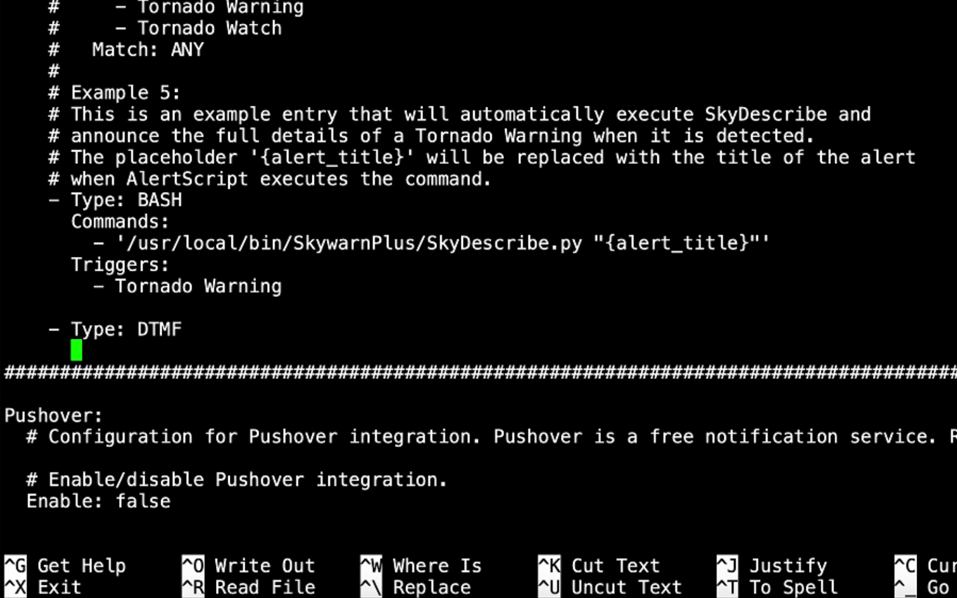
text(NODES)
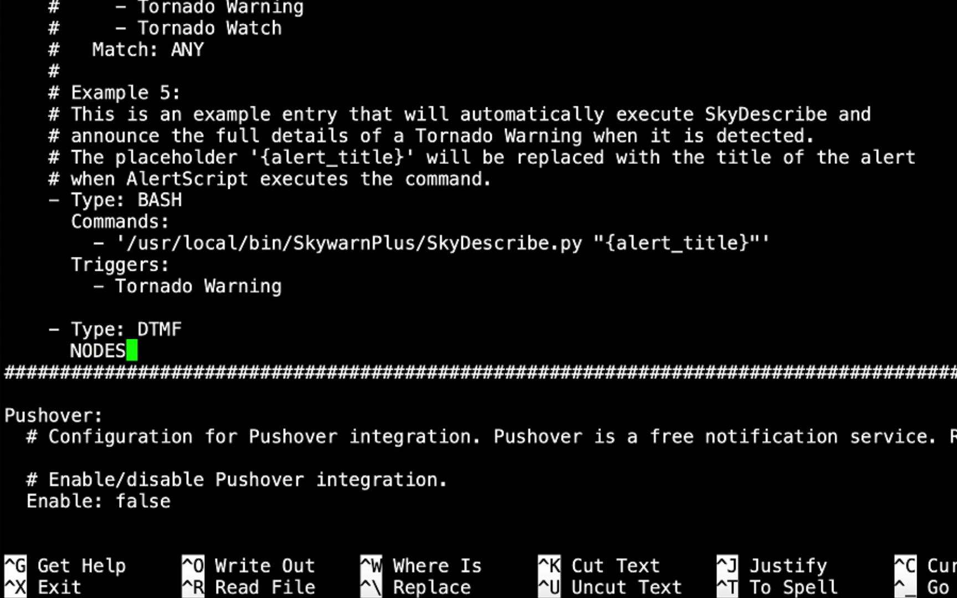
text(:)
key(Return)
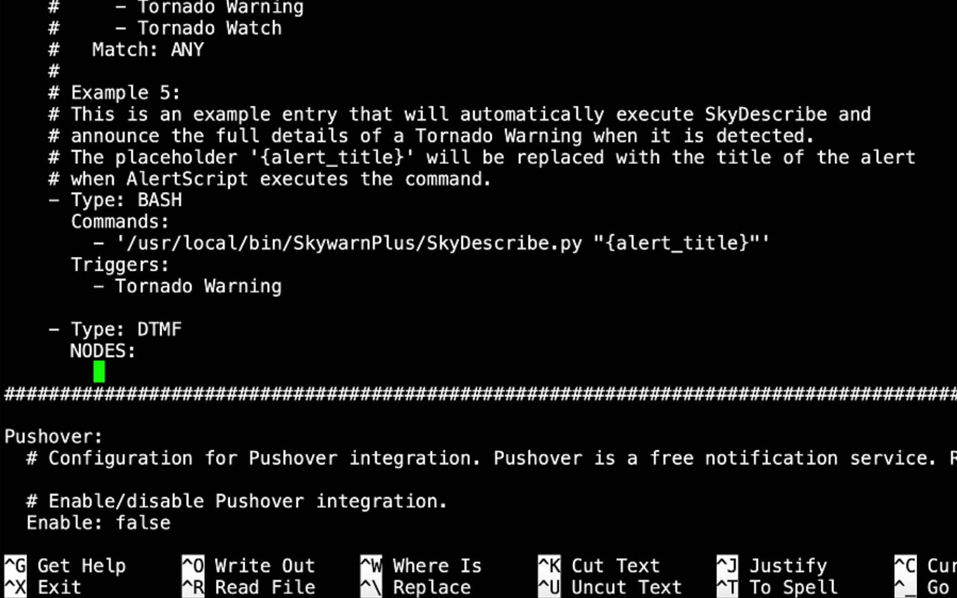
key(BackSpace)
key(BackSpace)
key(BackSpace)
key(BackSpace)
key(BackSpace)
key(BackSpace)
key(BackSpace)
key(BackSpace)
key(BackSpace)
key(BackSpace)
key(BackSpace)
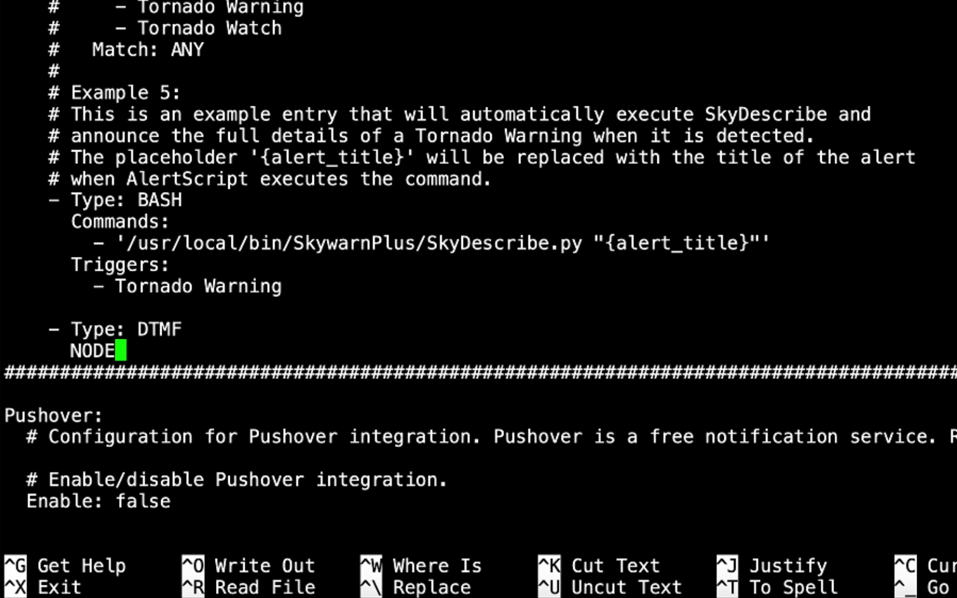
key(BackSpace)
key(BackSpace)
key(BackSpace)
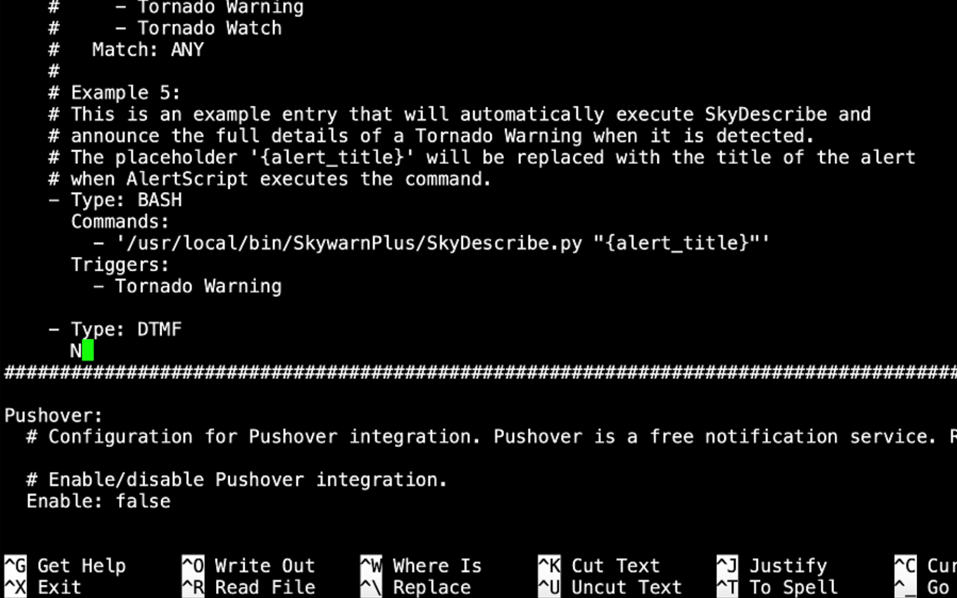
text(odes:)
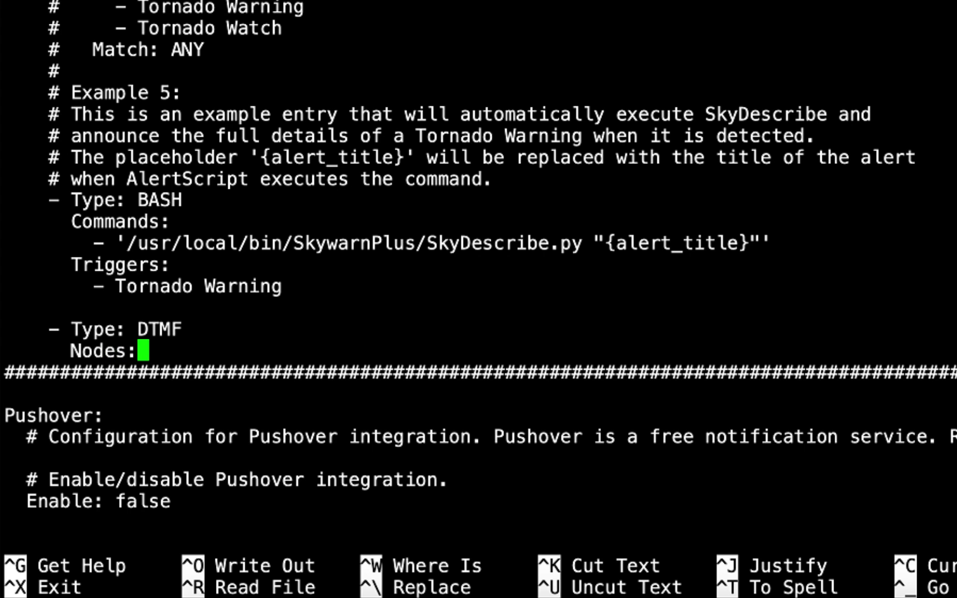
key(Return)
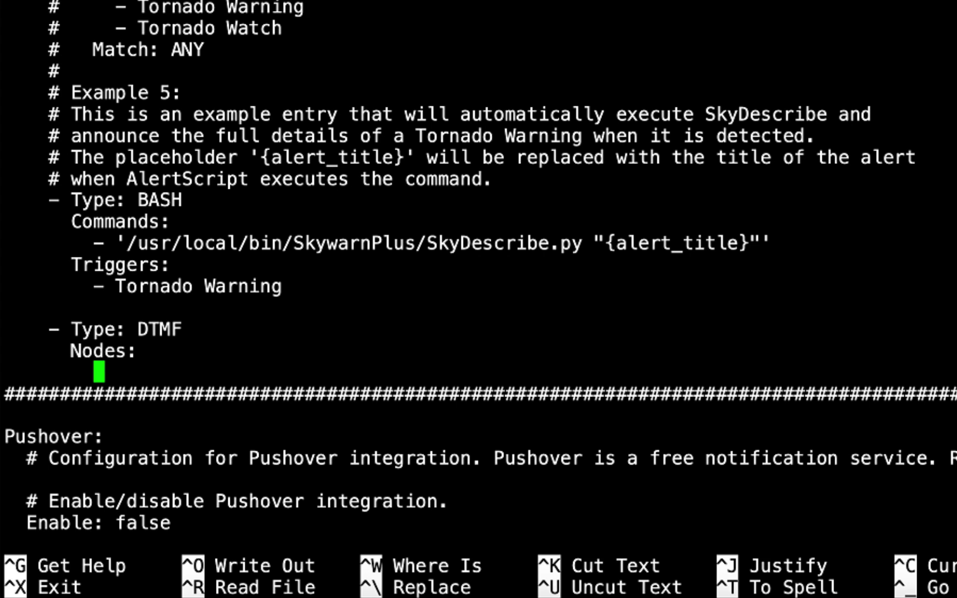
text(-)
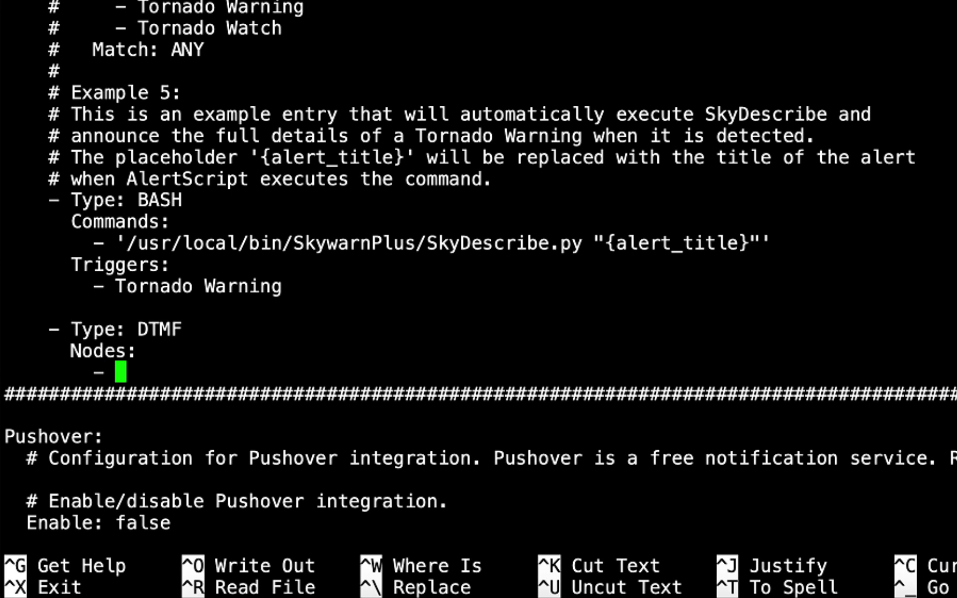
text( 576332)
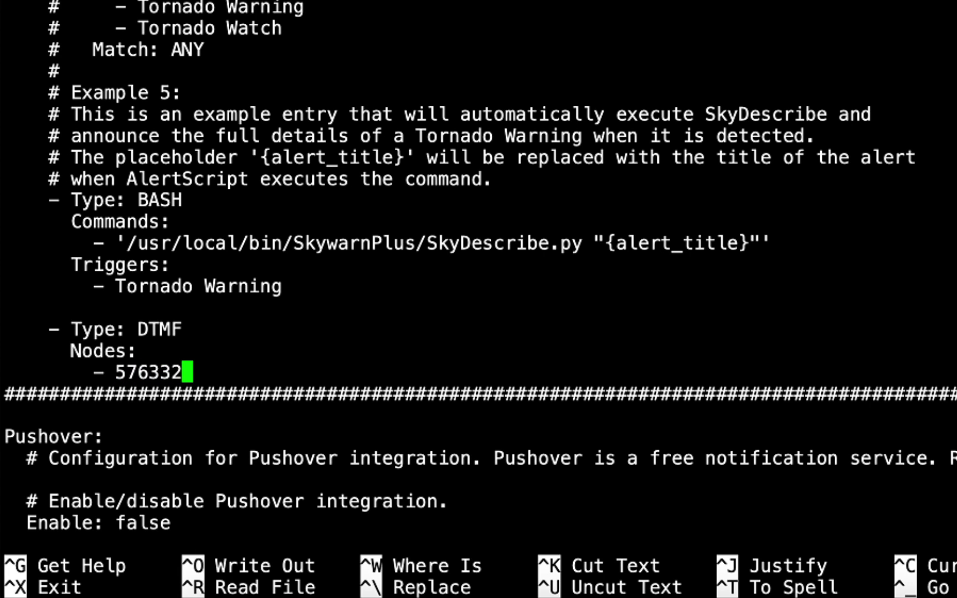
Step: Add a 'Commands:' list with entries '*358176' and '*3576331' to the DTMF mapping
key(Return)
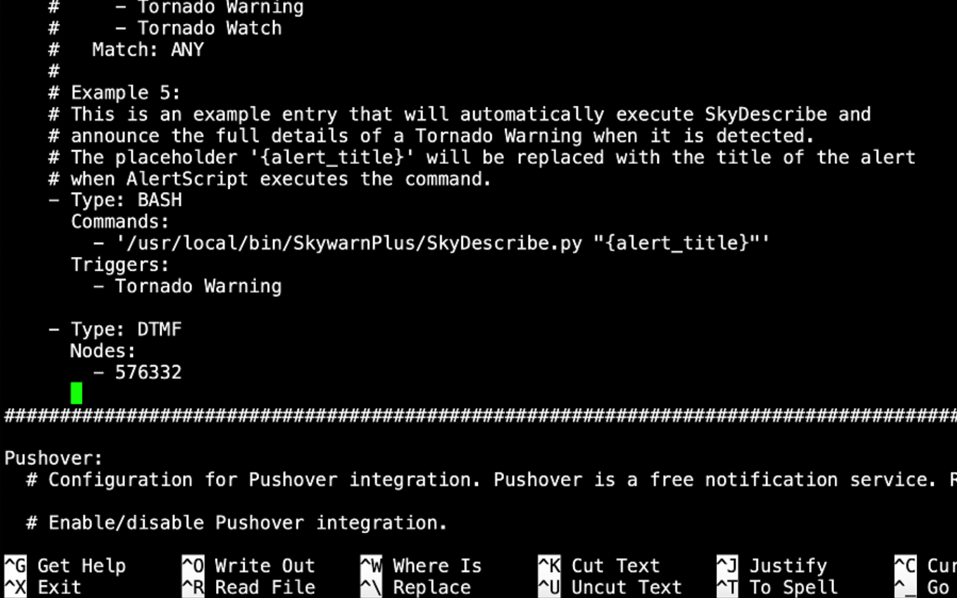
text(Commands)
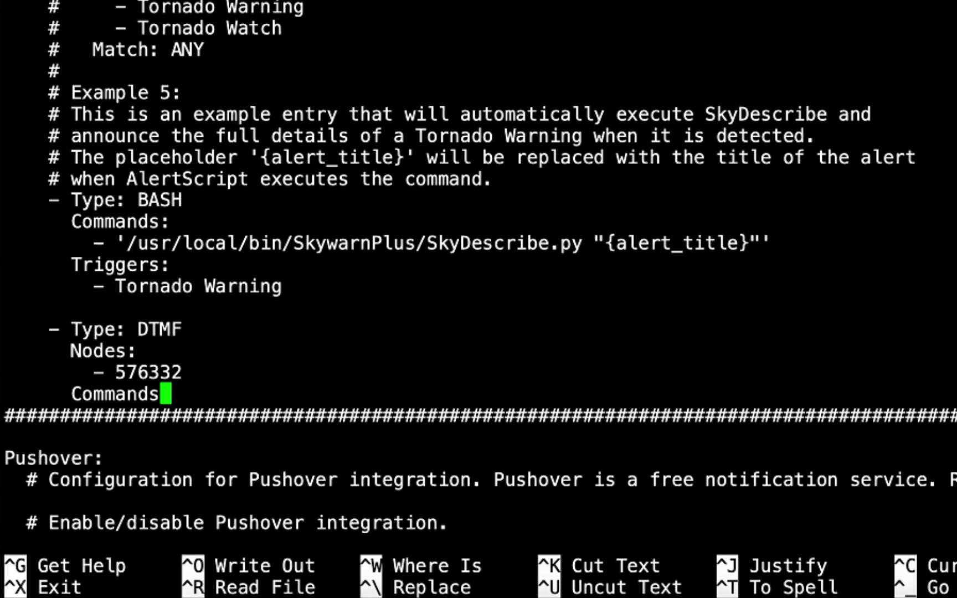
text(:)
key(Return)
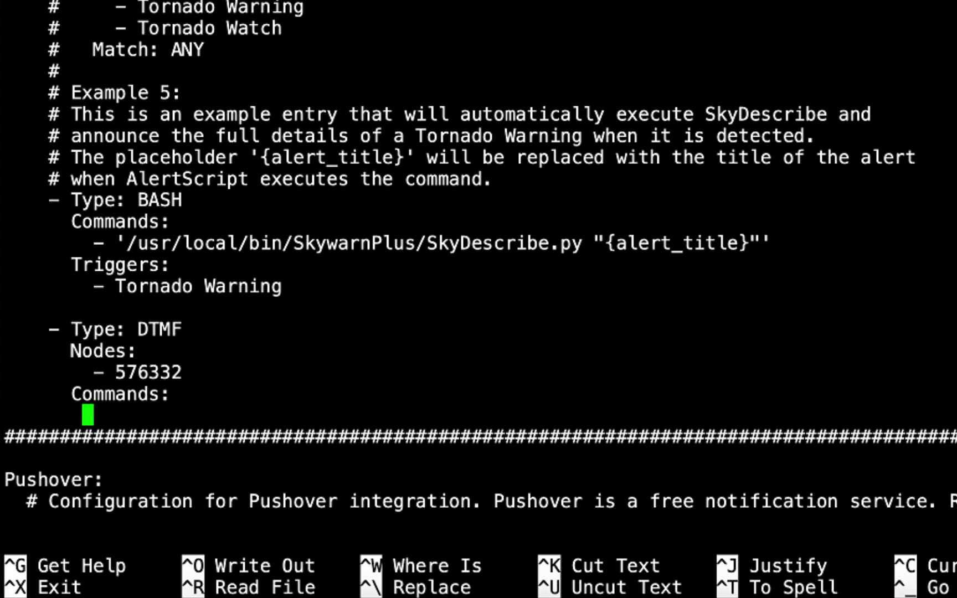
text(-)
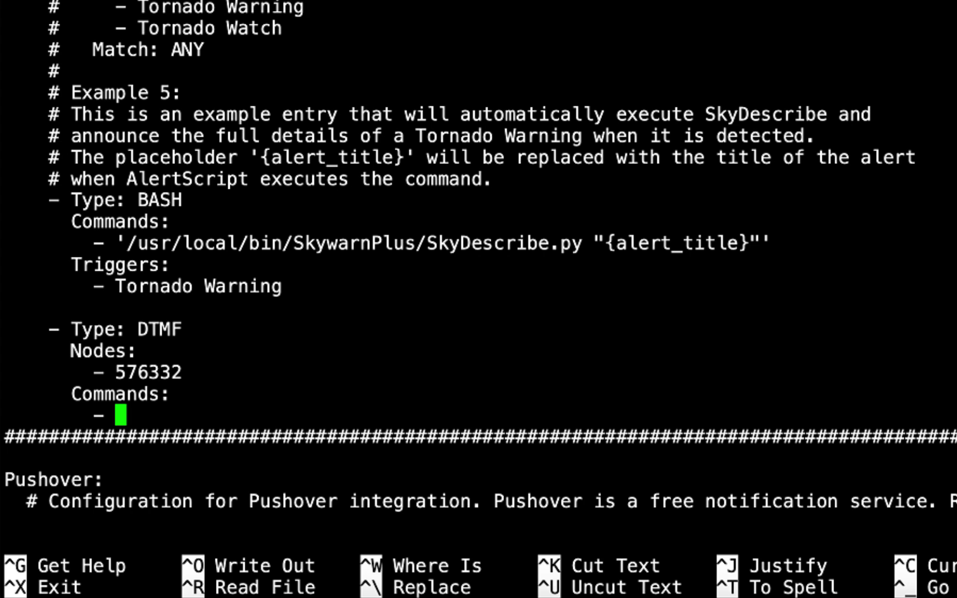
text('*3)
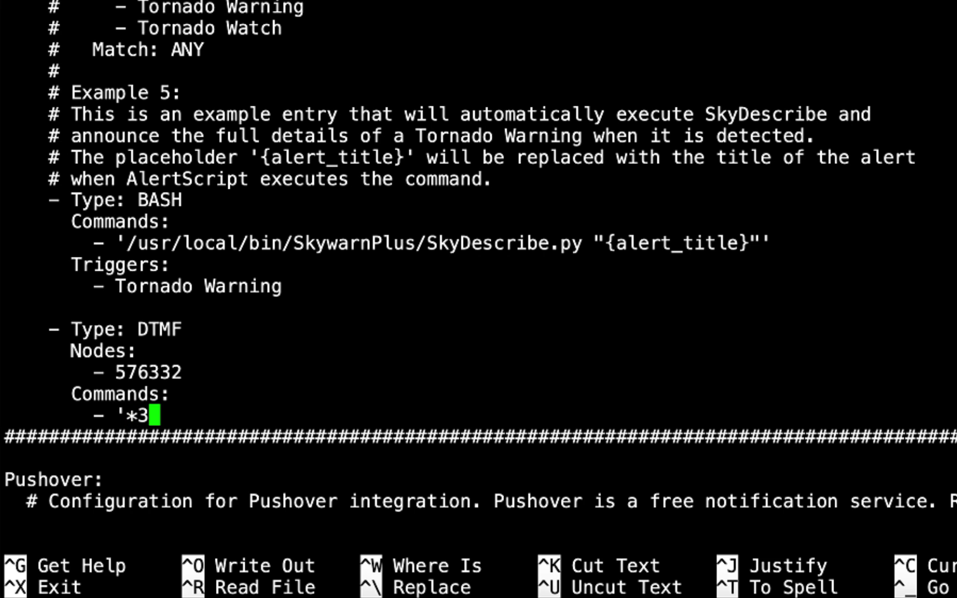
text(58176)
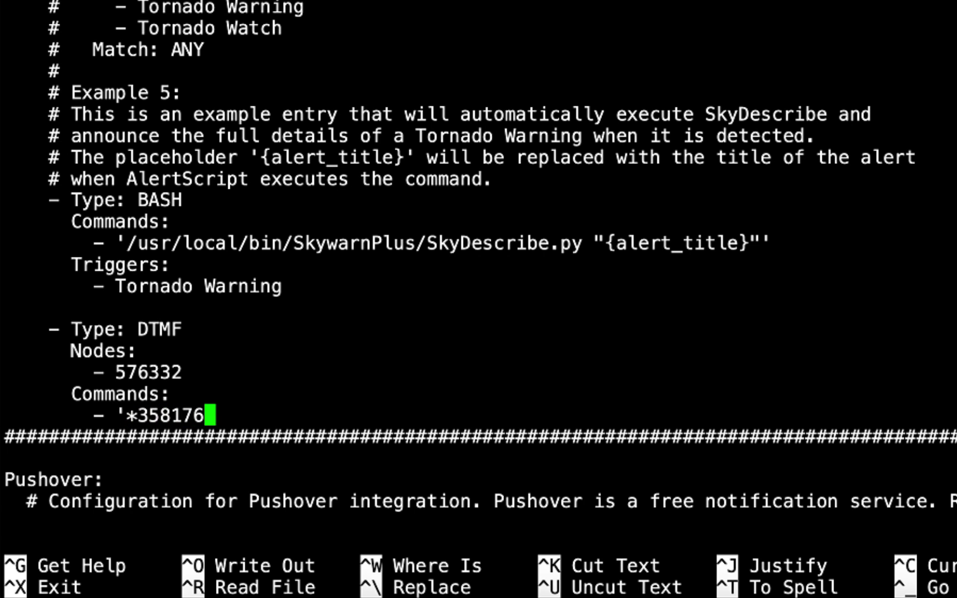
text(")
key(BackSpace)
text(')
key(Return)
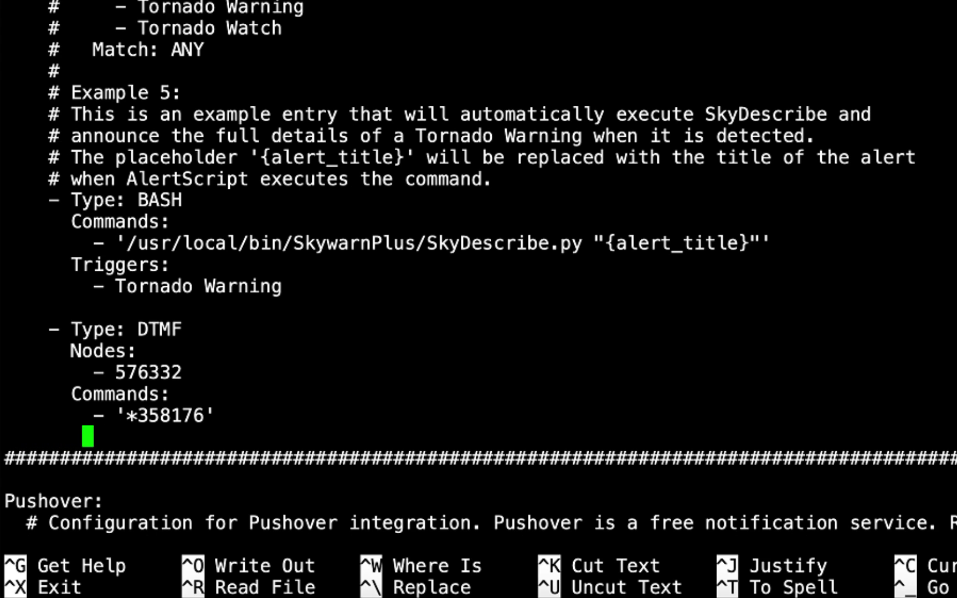
text(-)
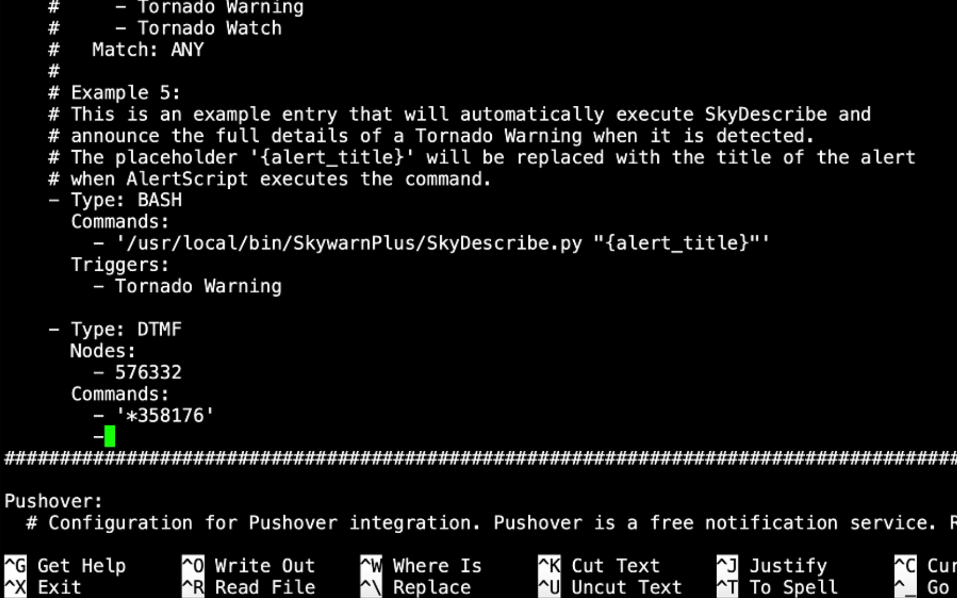
text( ')
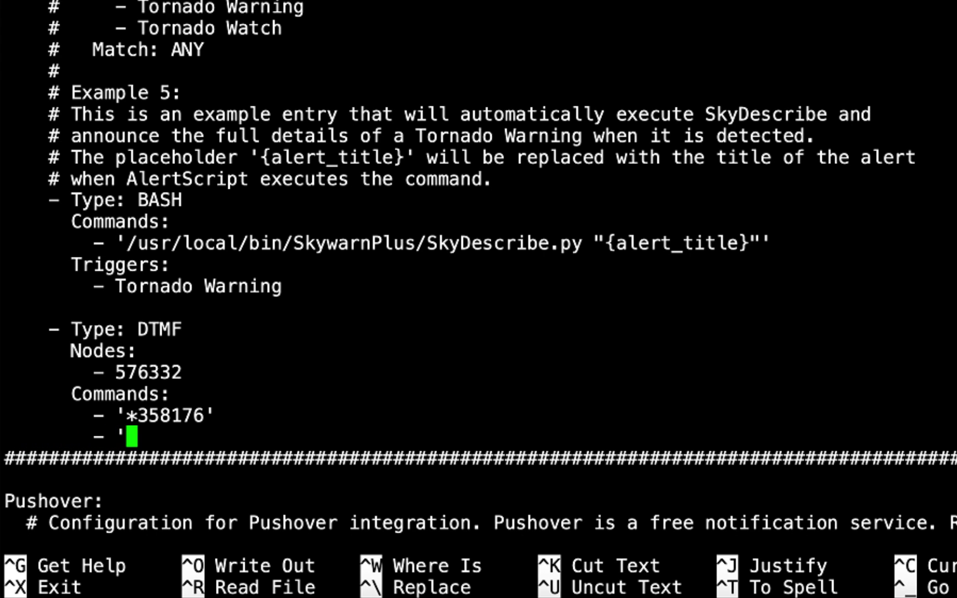
text(*3)
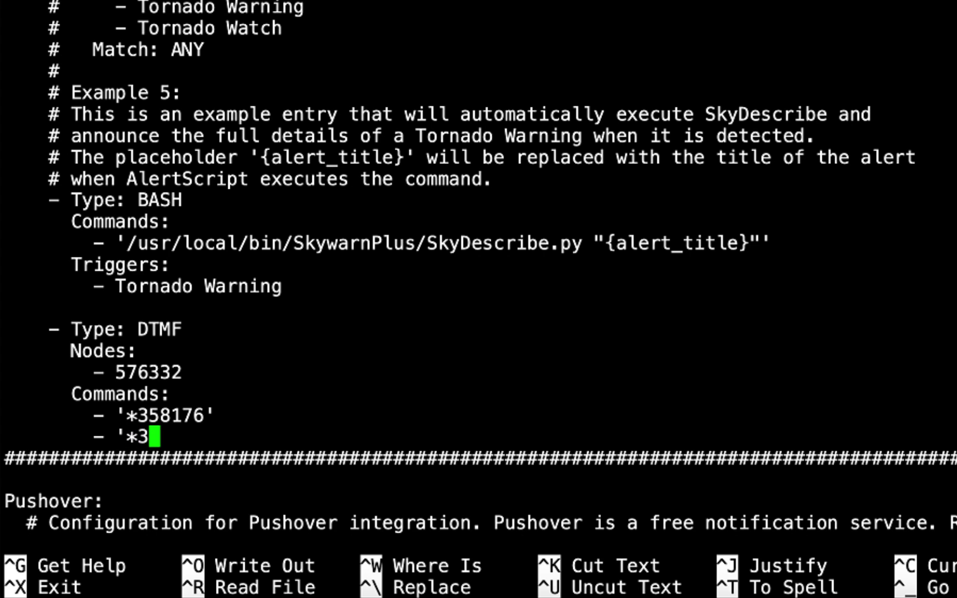
text(576331)
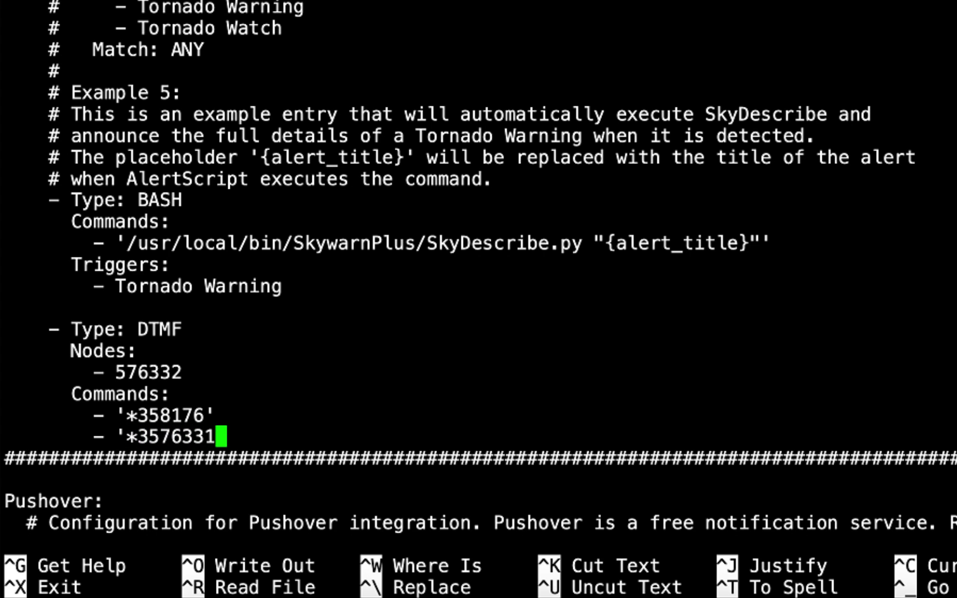
text(')
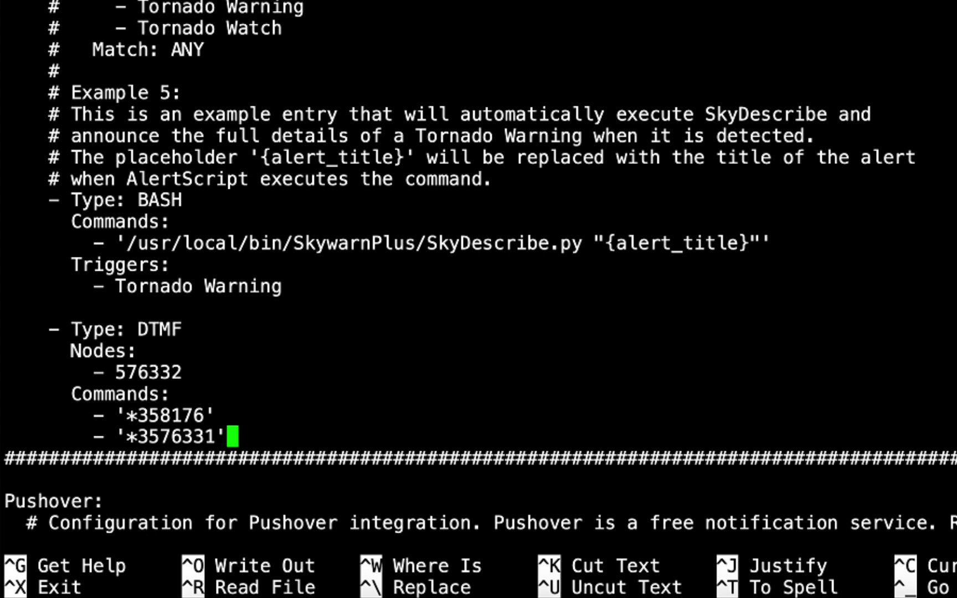
key(Return)
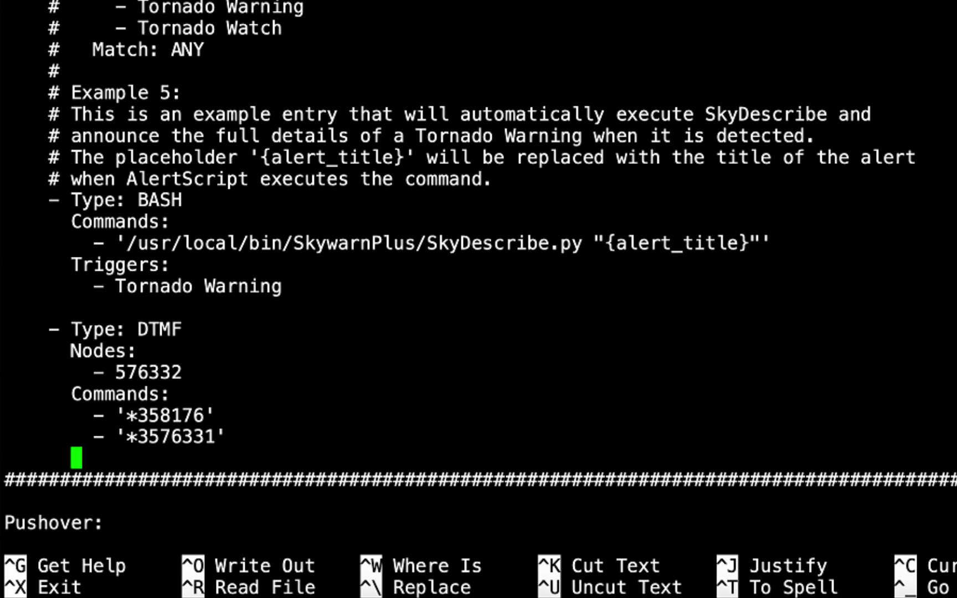
Step: Add a ClearCommands: list with entries '*158176' and '*1576331', followed by a Triggers: line
text(ClearCommands)
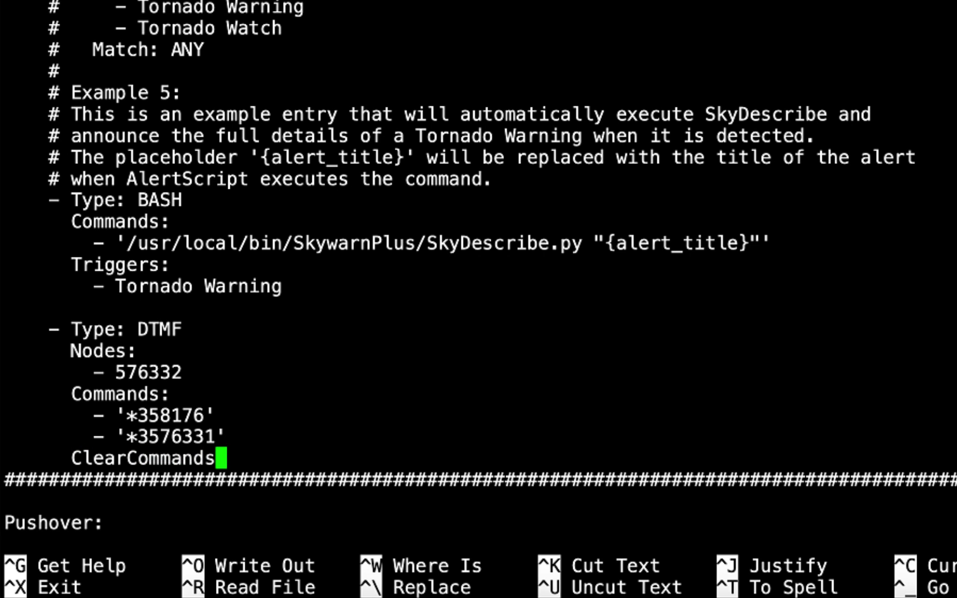
text(:)
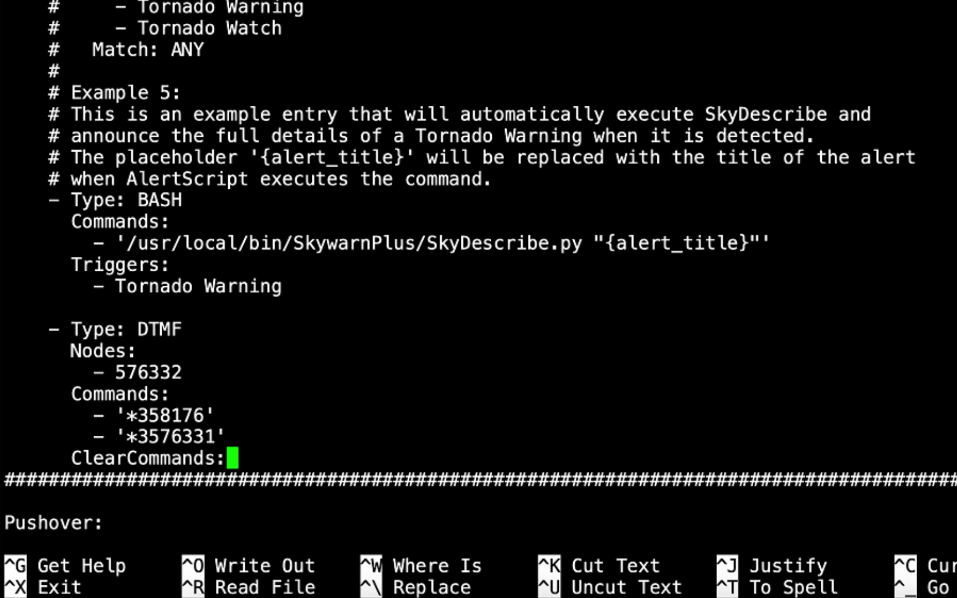
key(Return)
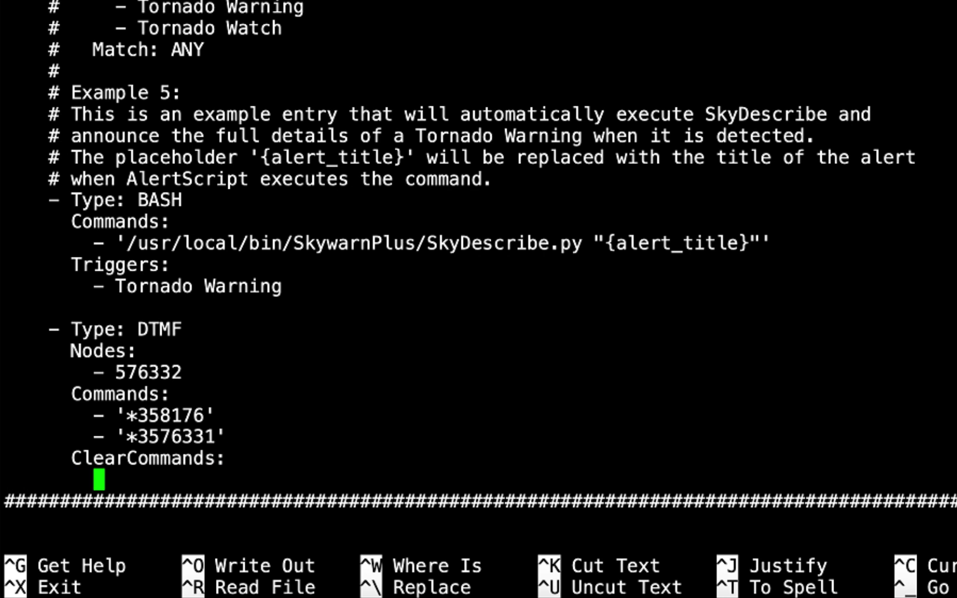
text(- )
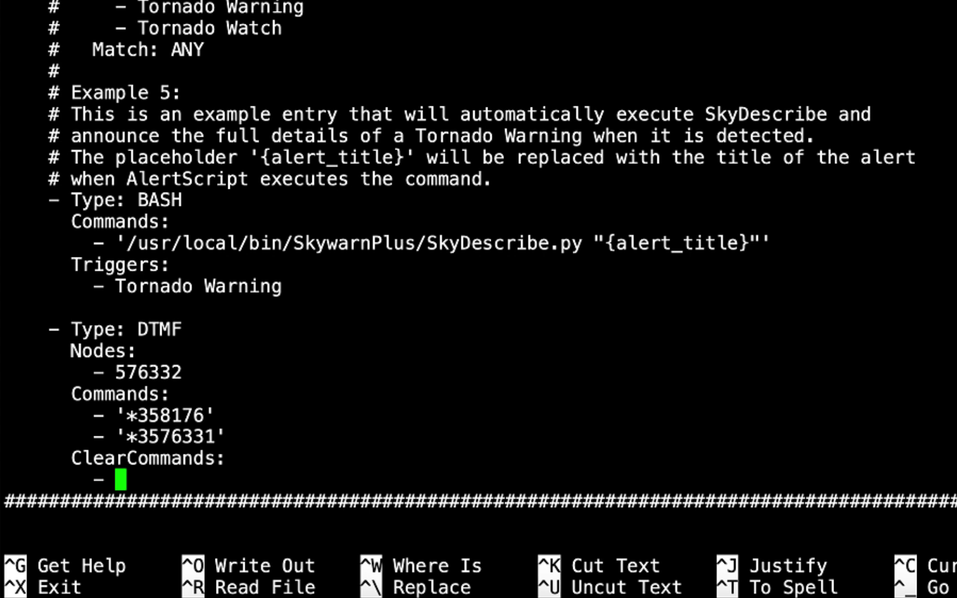
text(')
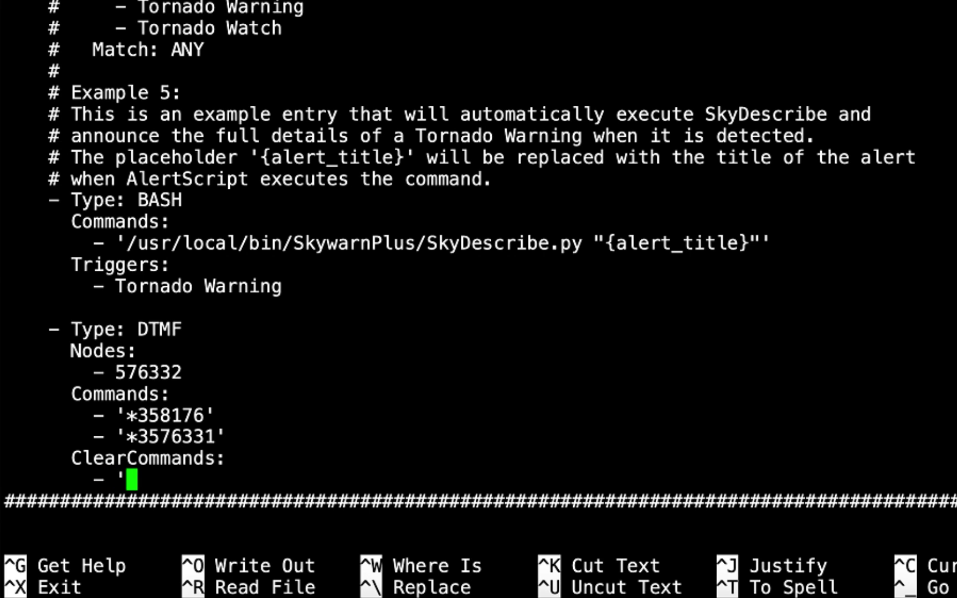
text(*1)
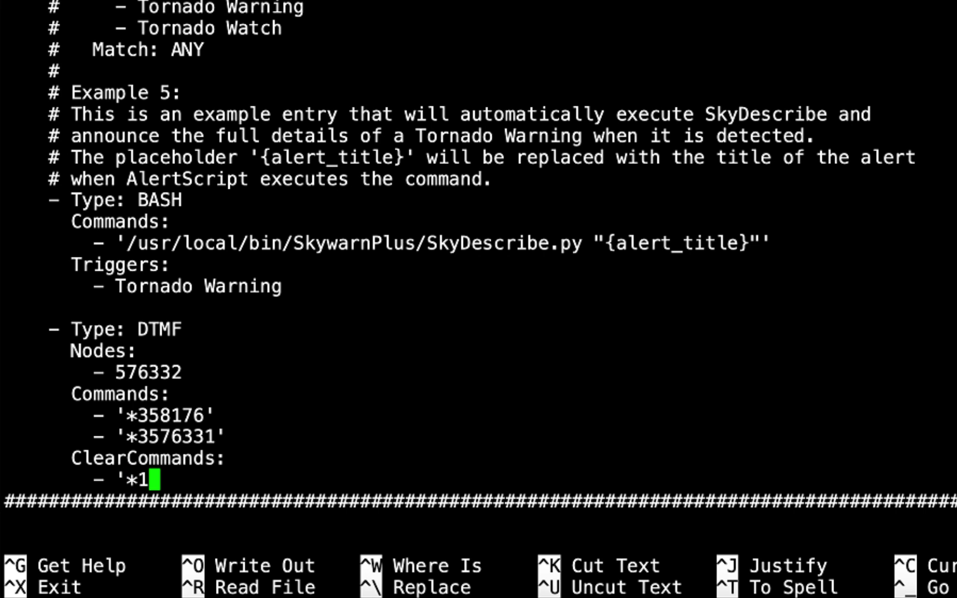
text(58)
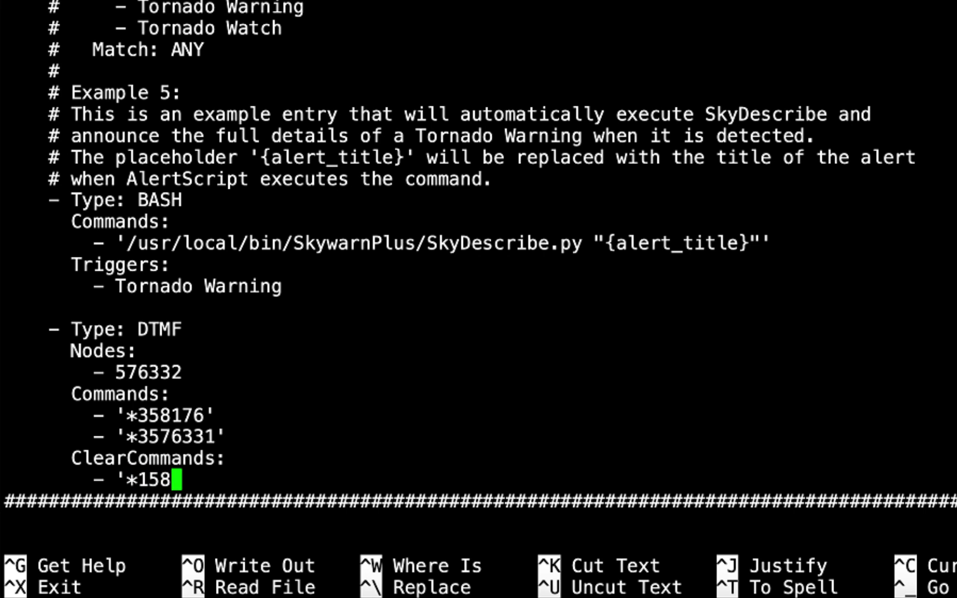
text(176')
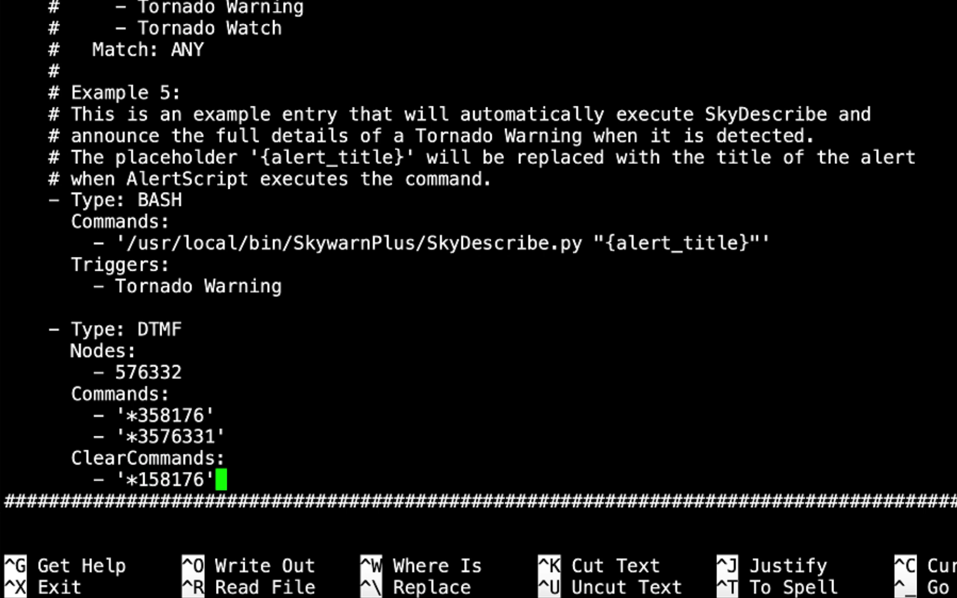
key(Return)
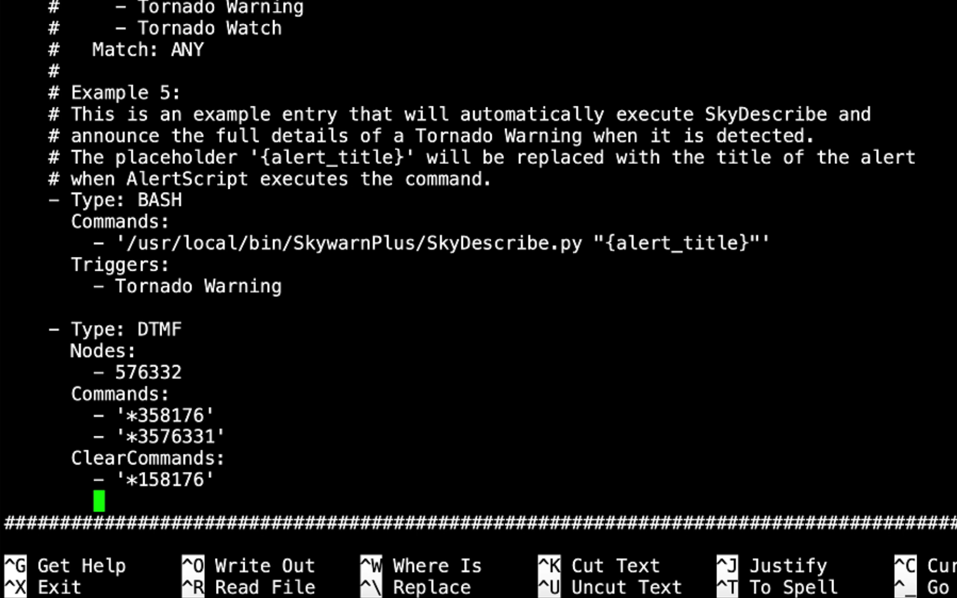
text(-)
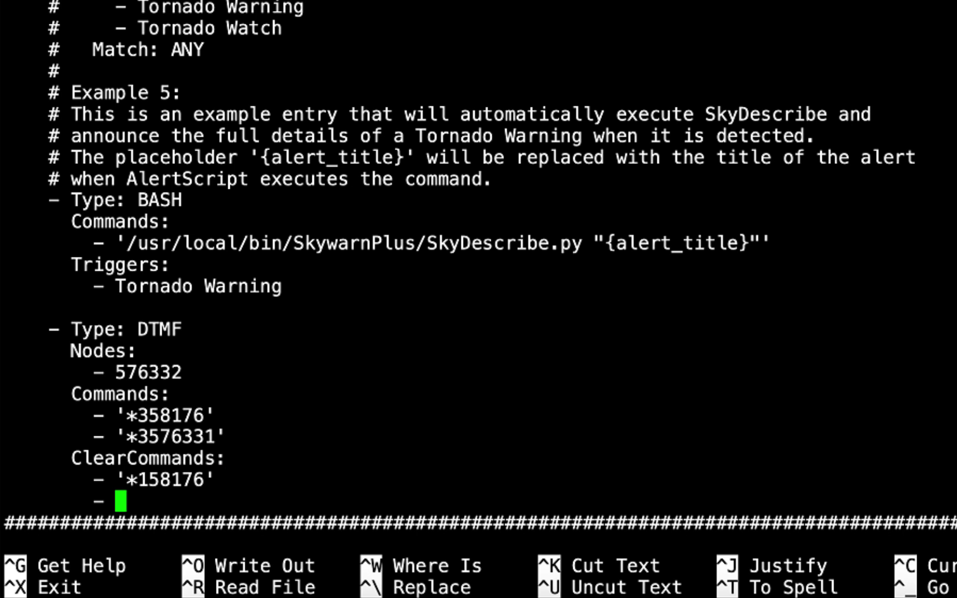
text( '*1)
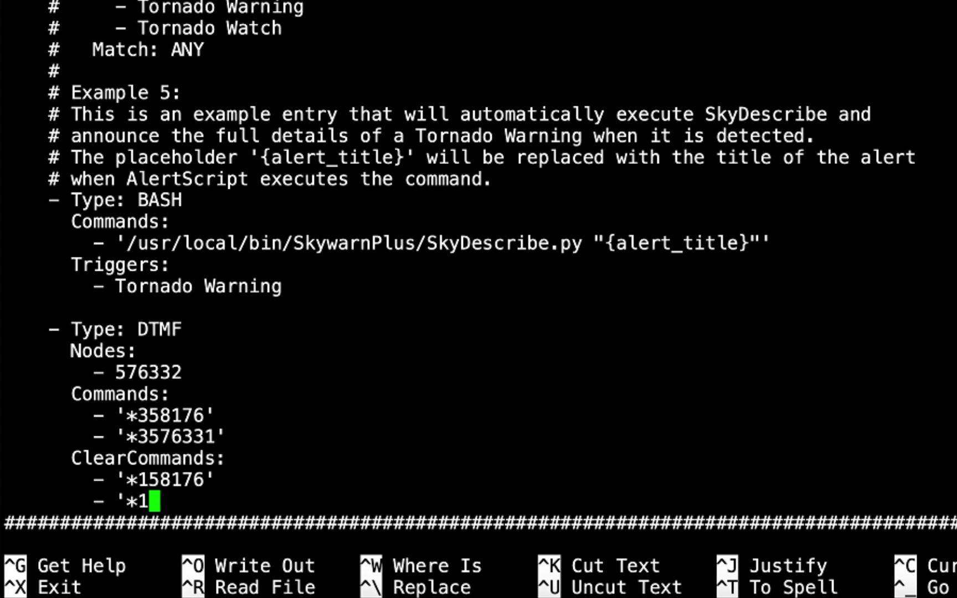
text(576331)
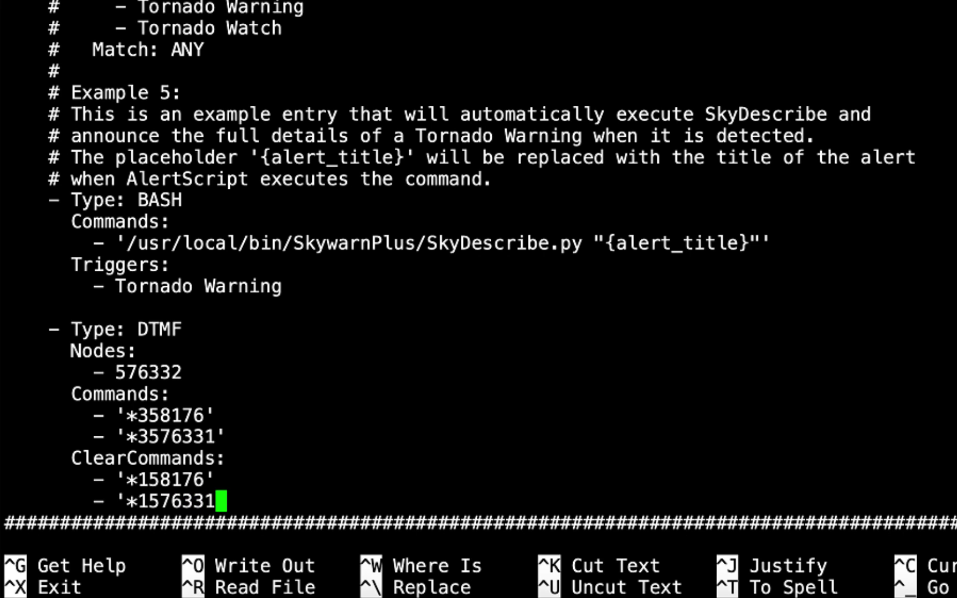
text(')
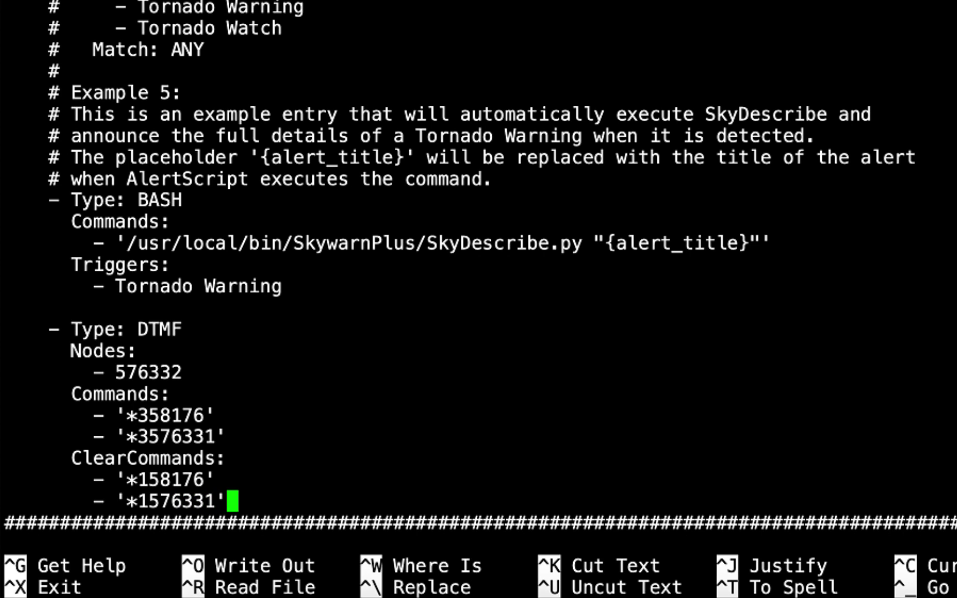
key(Return)
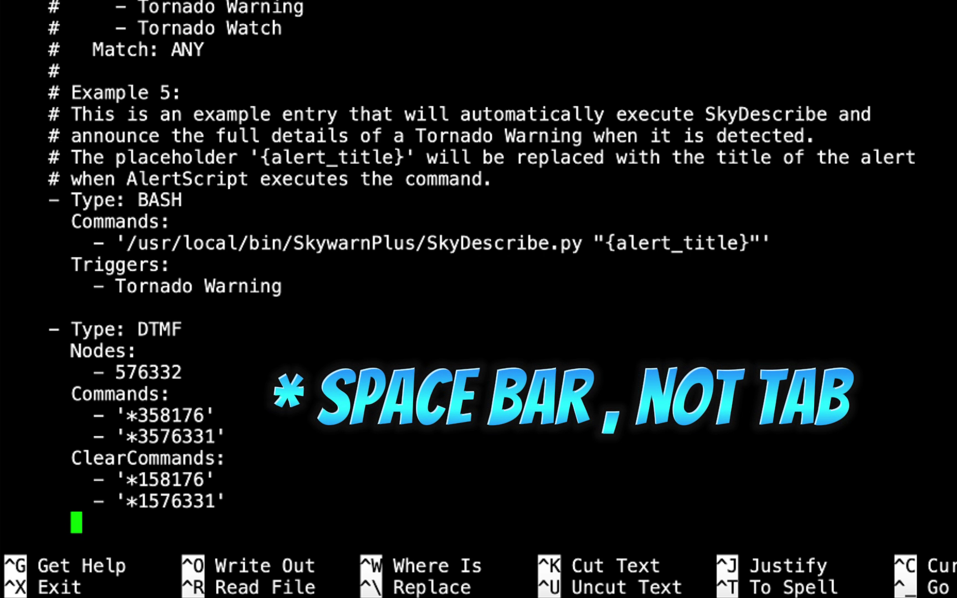
text(Triggers:)
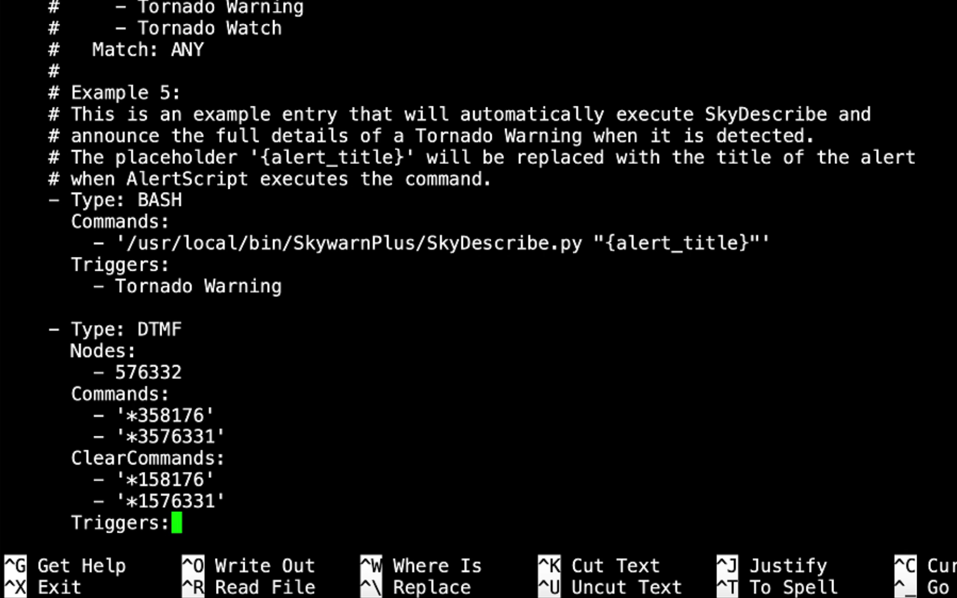
Step: List '- Volcano Warning' under Triggers: as the DTMF mapping's trigger
key(Return)
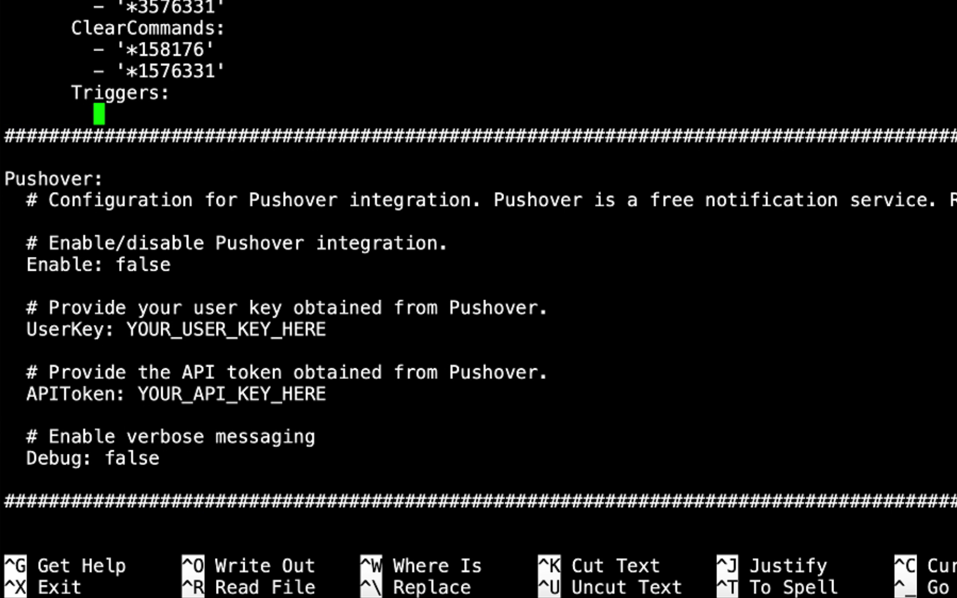
text(-)
key(BackSpace)
text(-)
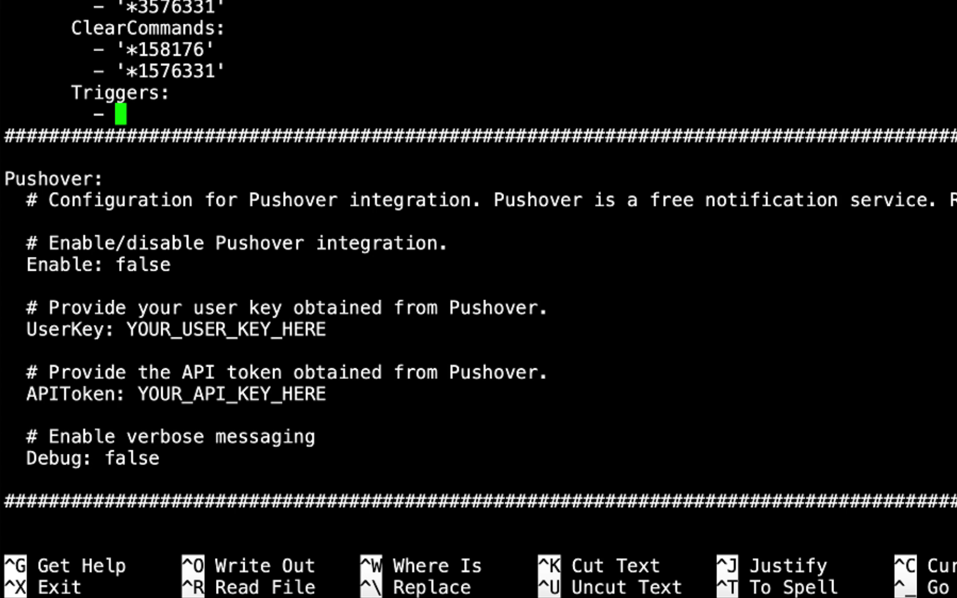
text(Volcano Warning)
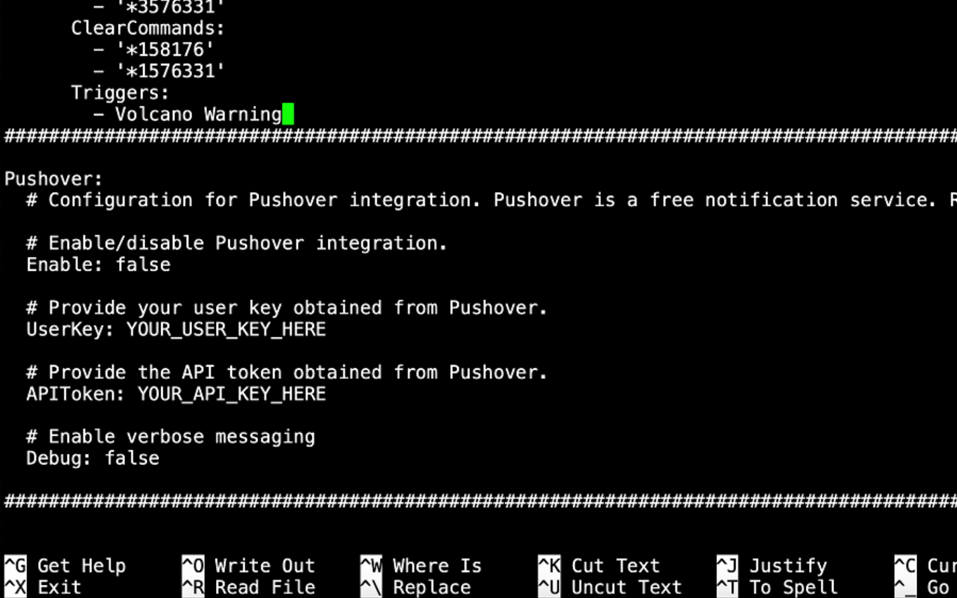
key(Return)
key(Return)
key(BackSpace)
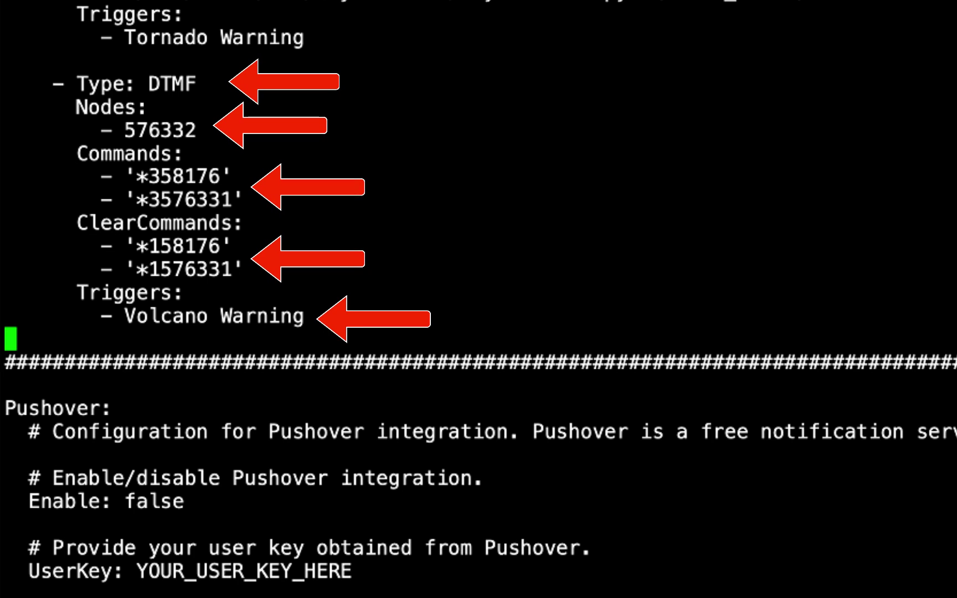
Step: Scroll up past the DTMF mapping and Mappings examples to the top of config.yaml
key(Up)
key(Up)
key(Up)
key(Up)
key(Up)
key(Up)
key(Up)
key(Up)
key(Up)
key(Up)
key(Up)
key(Up)
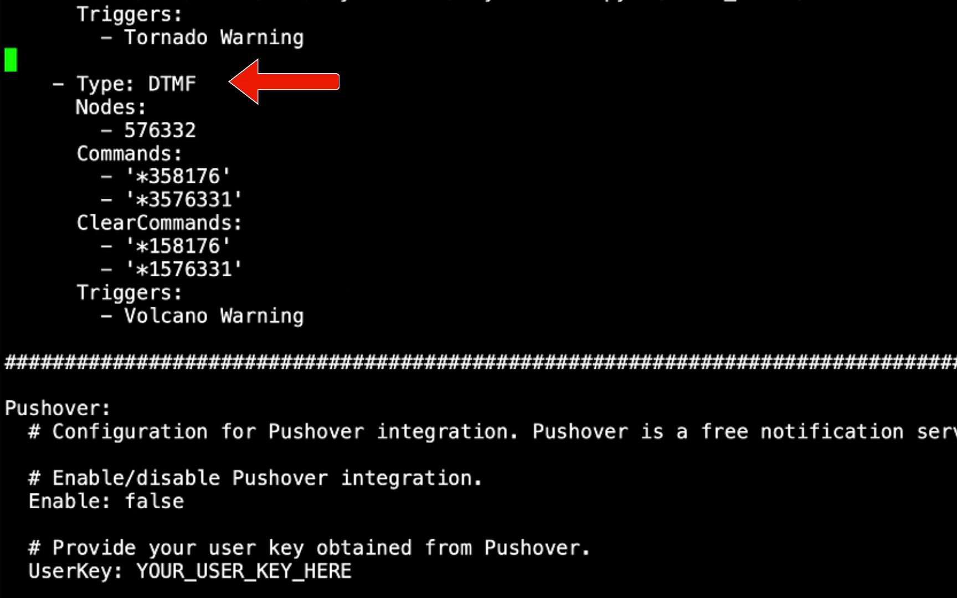
key(Up)
key(Up)
key(Up)
key(Up)
key(Up)
key(Up)
key(Up)
key(Up)
key(Up)
key(Up)
key(Up)
key(Up)
key(Up)
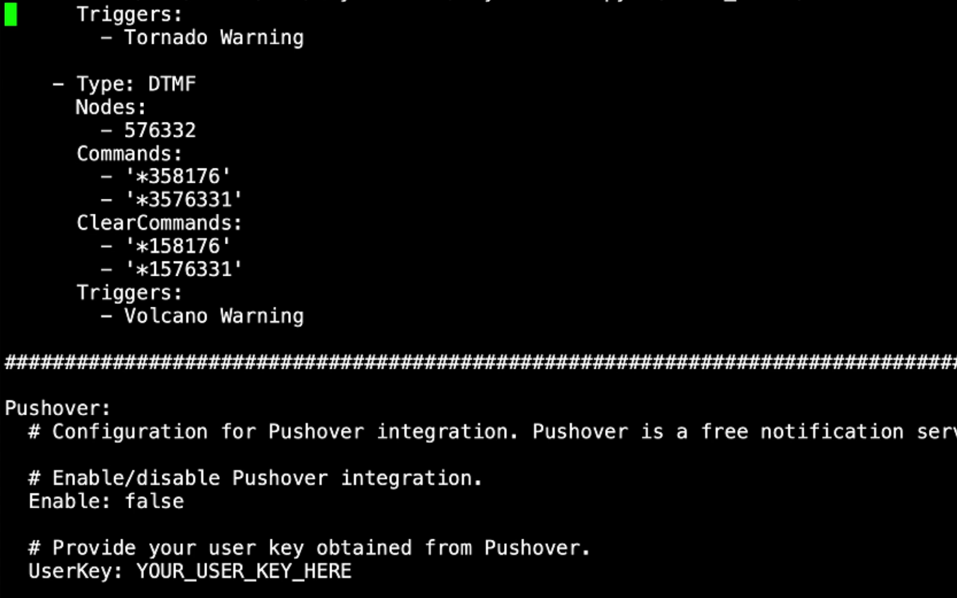
key(Up)
key(Up)
key(Up)
key(Up)
key(Up)
key(Up)
key(Up)
key(Up)
key(Up)
key(Up)
key(Up)
key(Up)
key(Up)
key(Up)
key(Up)
key(Up)
key(Up)
key(Up)
key(Up)
key(Up)
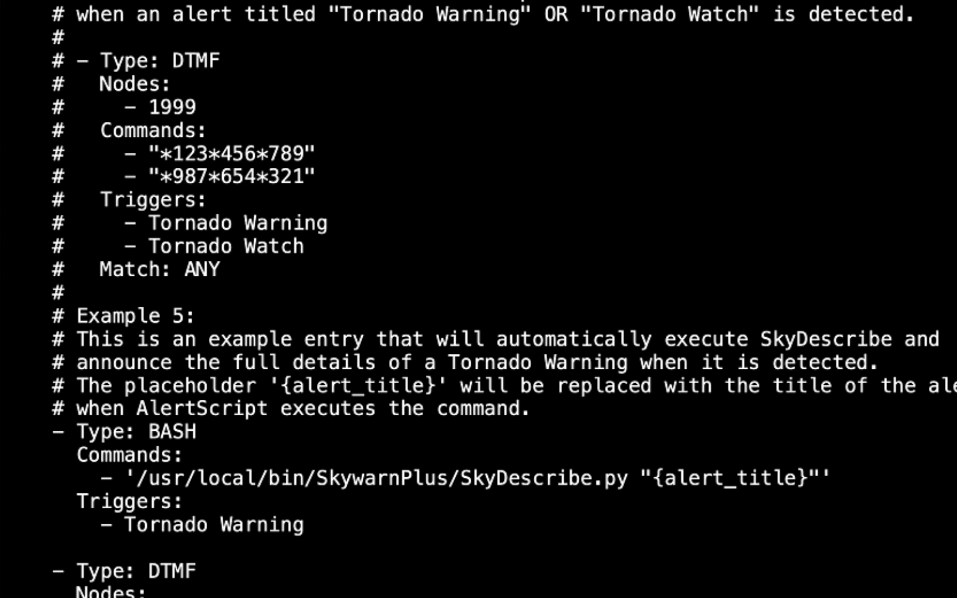
key(Up)
key(Up)
key(Up)
key(Up)
key(Up)
key(Up)
key(Up)
key(Up)
key(Up)
key(Up)
key(Up)
key(Up)
key(Up)
key(Up)
key(Up)
key(Up)
key(Up)
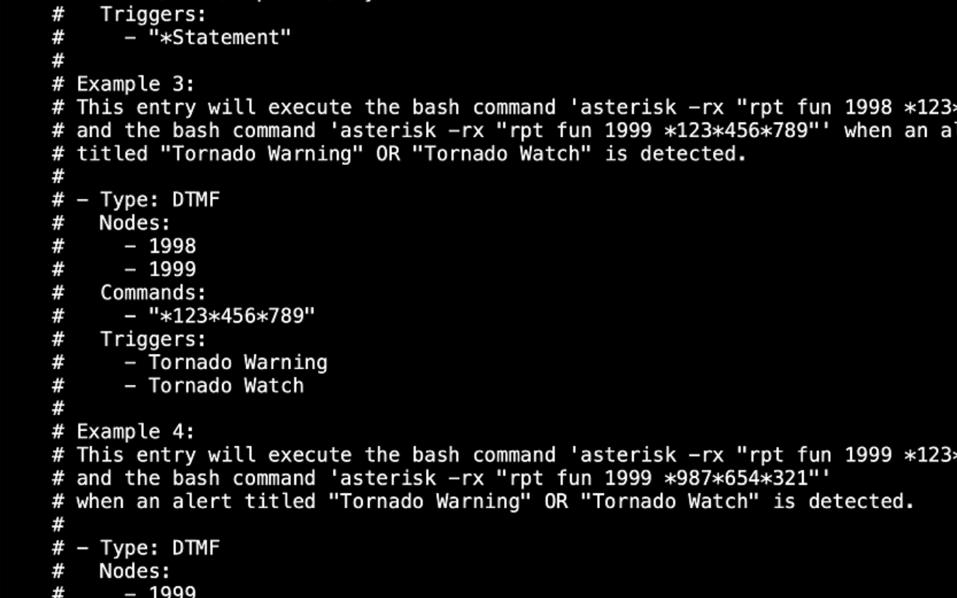
key(Up)
key(Up)
key(Up)
key(Up)
key(Up)
key(Up)
key(Up)
key(Up)
key(Up)
key(Up)
key(Up)
key(Up)
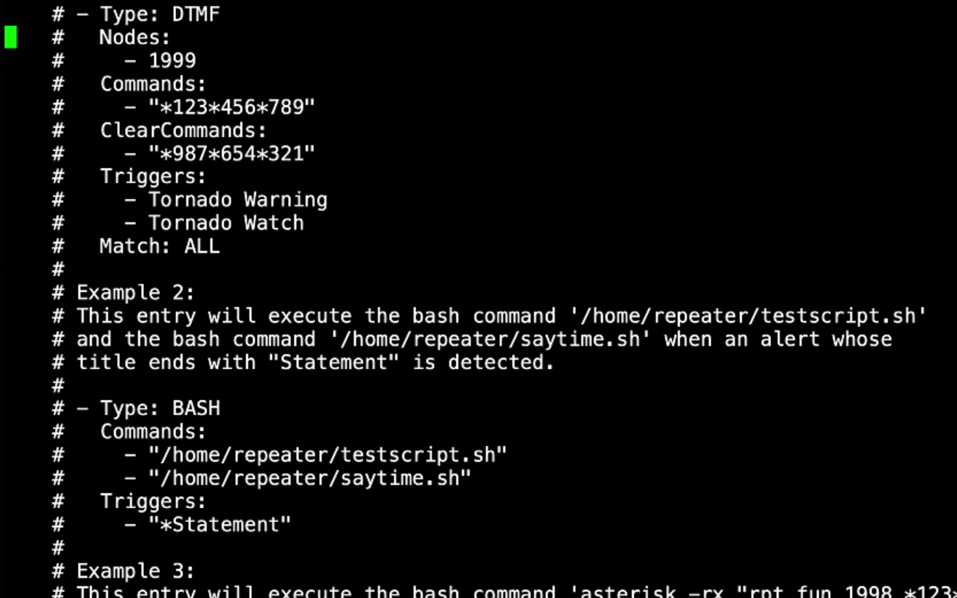
key(Up)
key(Up)
key(Up)
key(Up)
key(Up)
key(Up)
key(Up)
key(Up)
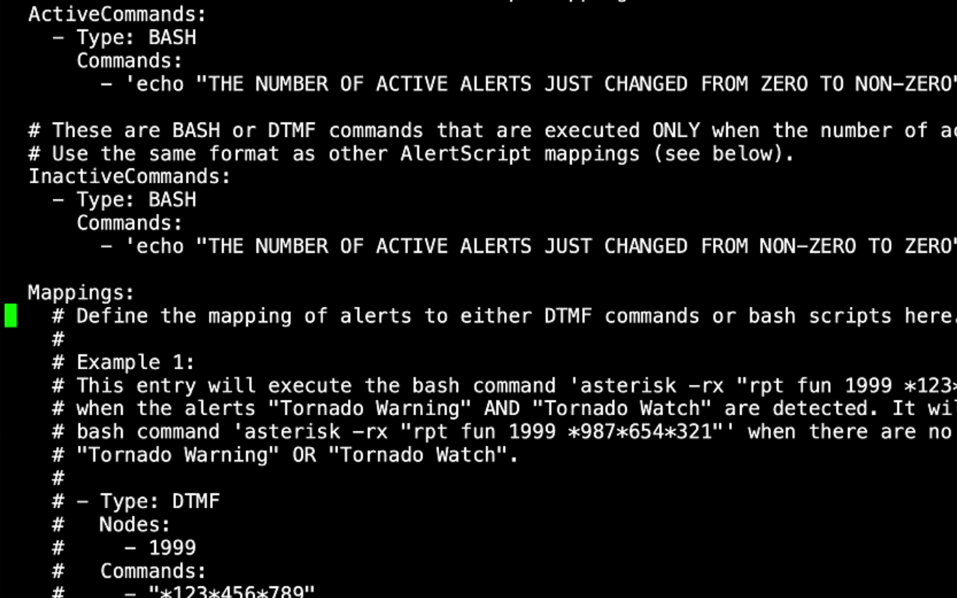
key(Up)
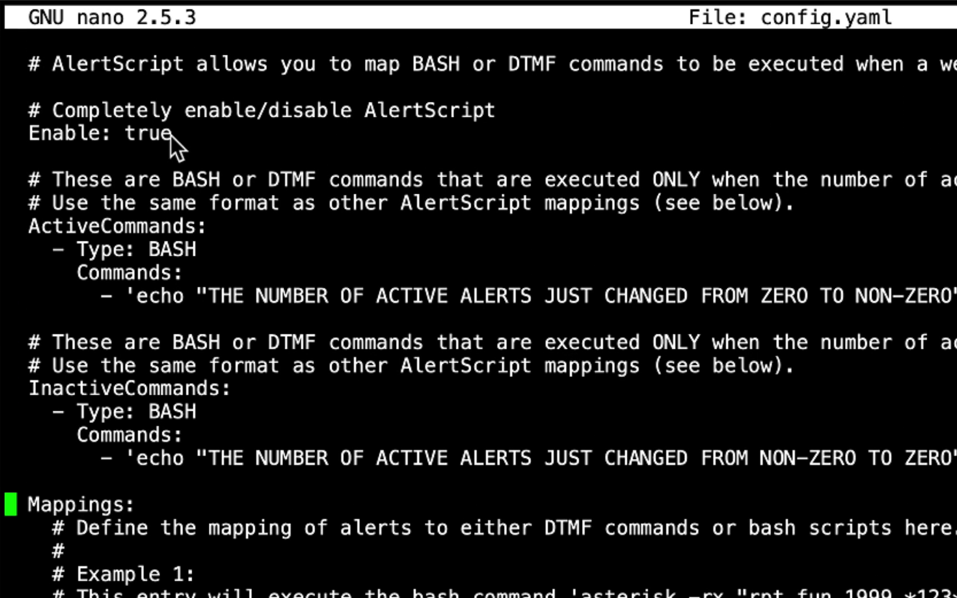